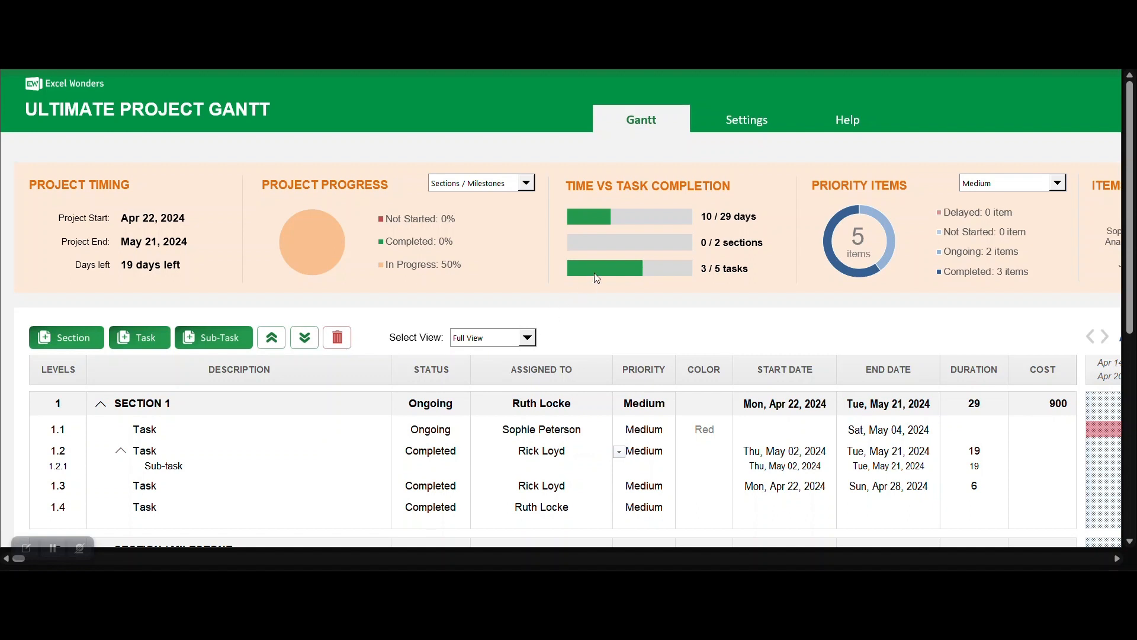
# Step: Look over the Gantt sheet's task table, timeline and summary dashboard
pyautogui.moveTo(597, 278)
pyautogui.scroll(-5, 447, 210)
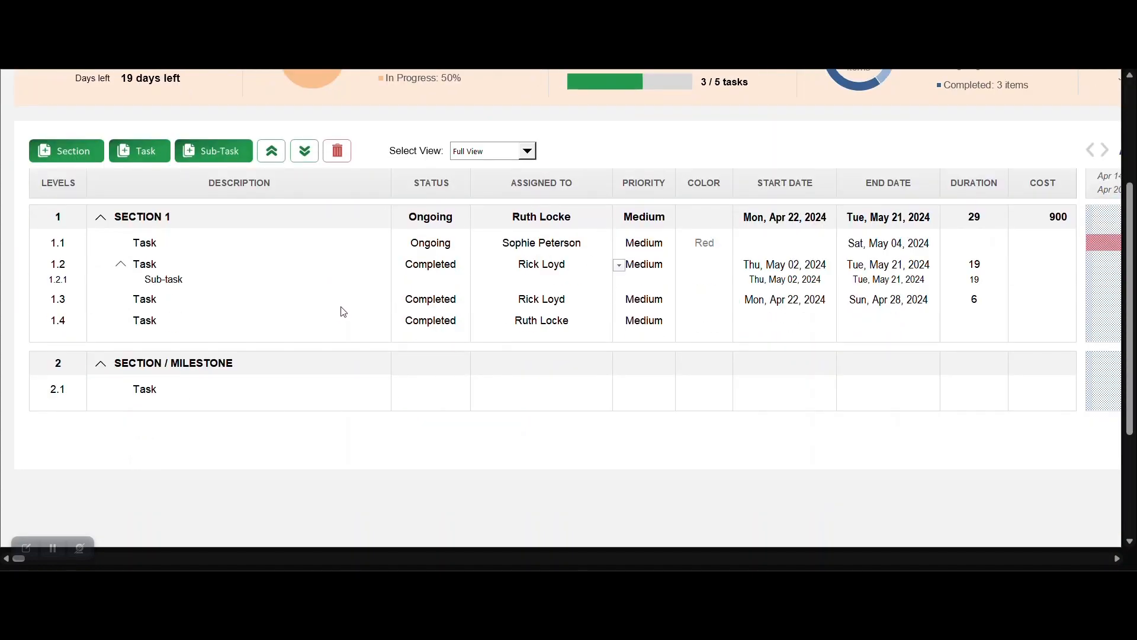
pyautogui.hscroll(3, 651, 320)
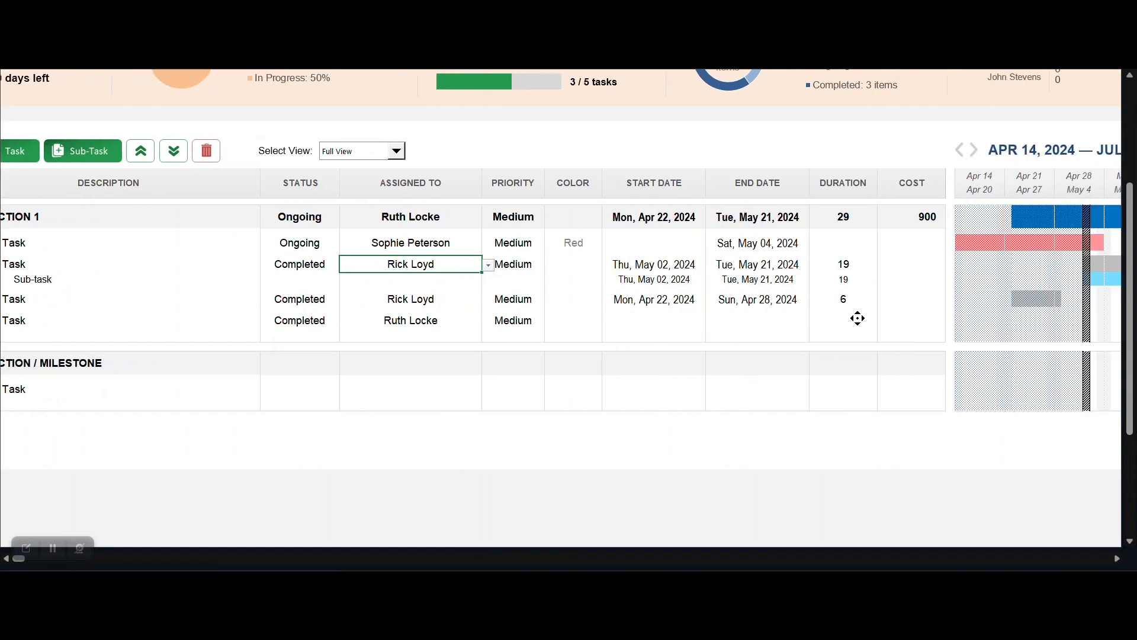
pyautogui.hscroll(10, 829, 323)
pyautogui.hscroll(-14, 639, 237)
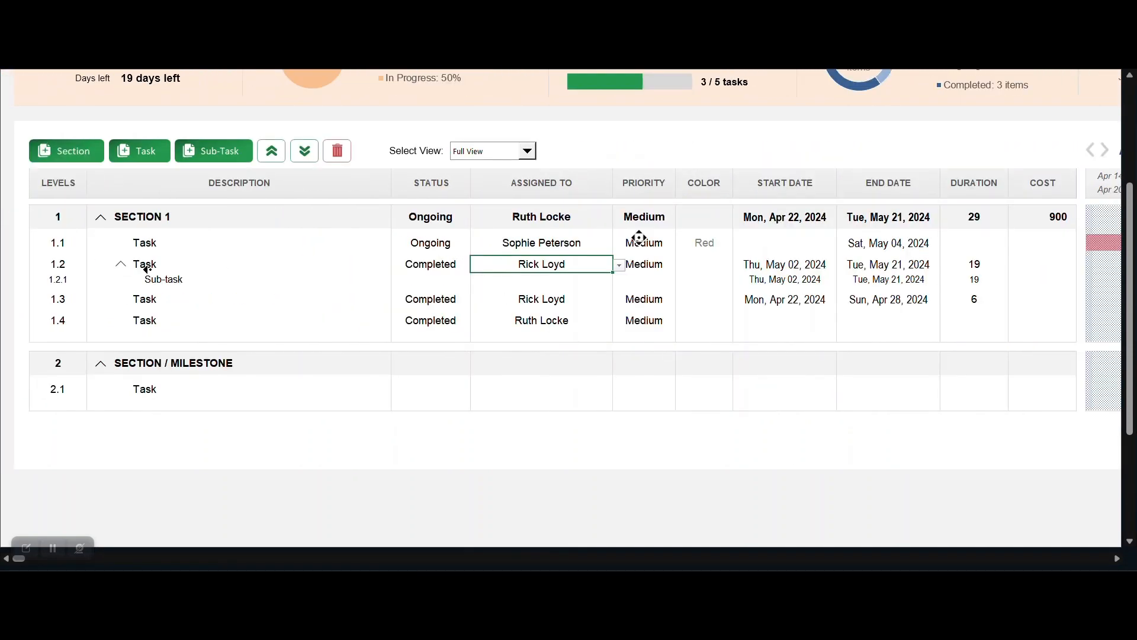
pyautogui.scroll(5, 640, 238)
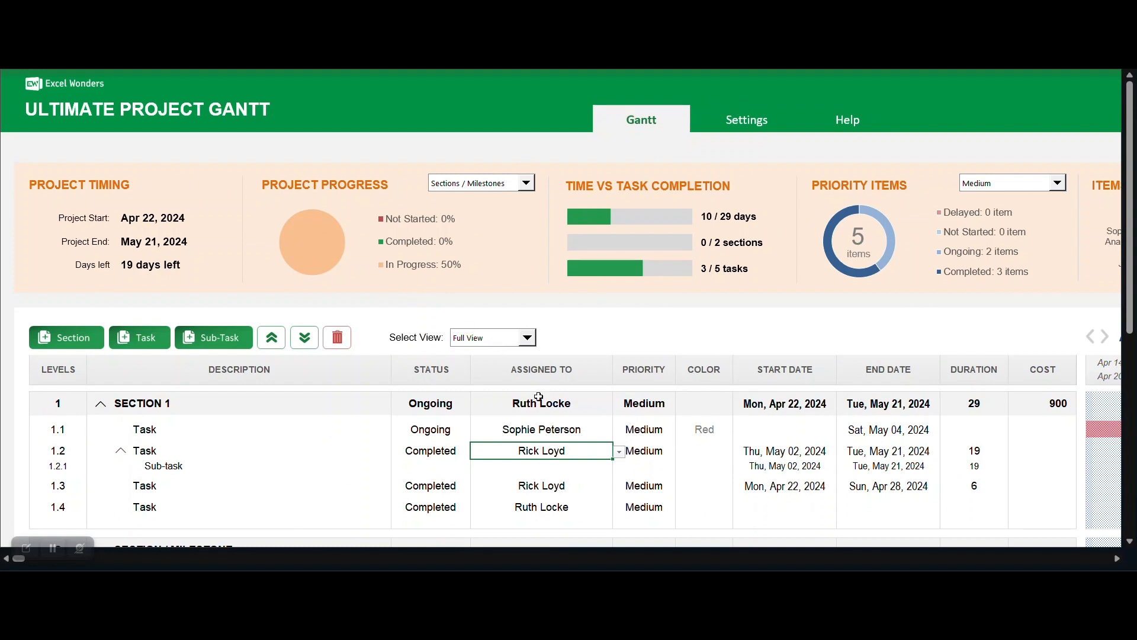
# Step: Switch the Gantt sheet to Normal View and look over its task columns and timeline bars
pyautogui.click(489, 342)
pyautogui.click(479, 362)
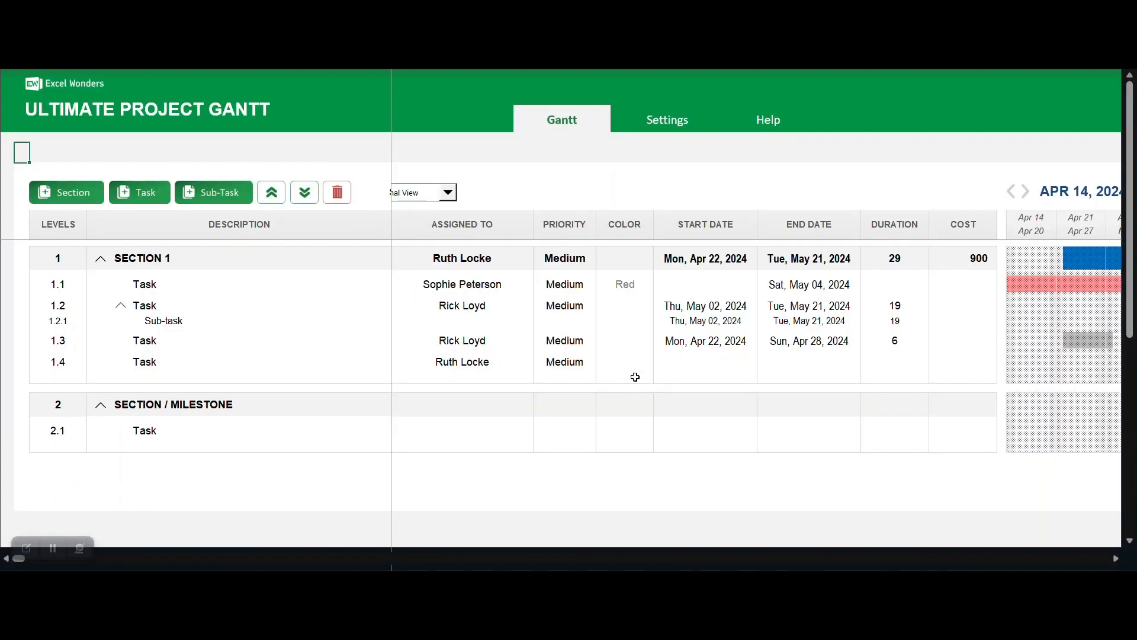
pyautogui.hscroll(-1, 699, 333)
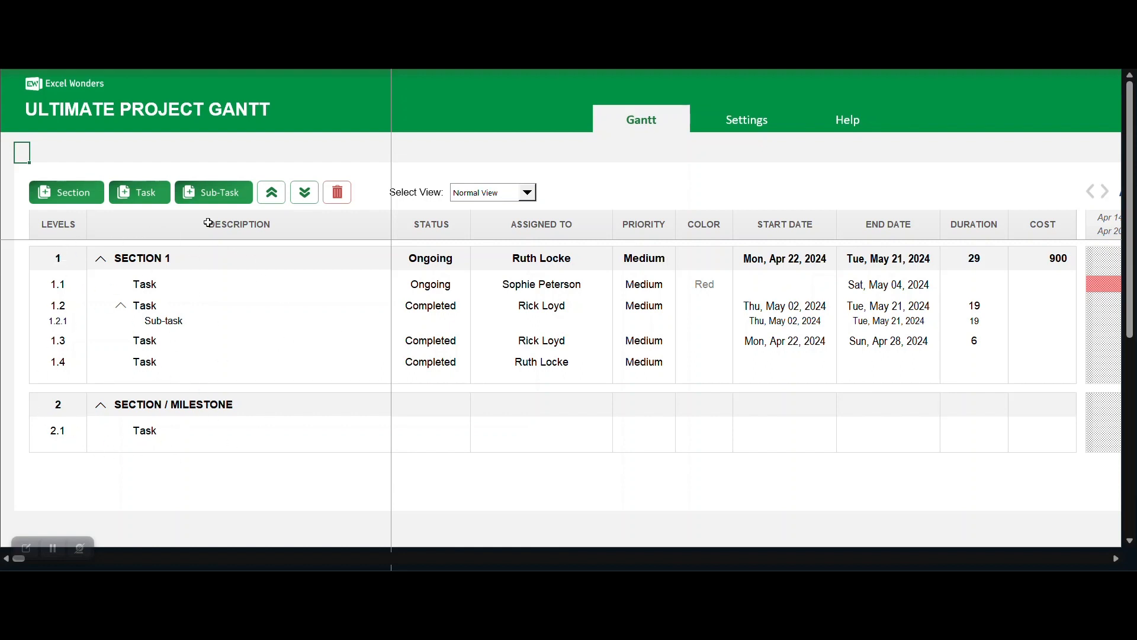
pyautogui.hscroll(6, 455, 325)
pyautogui.hscroll(6, 595, 342)
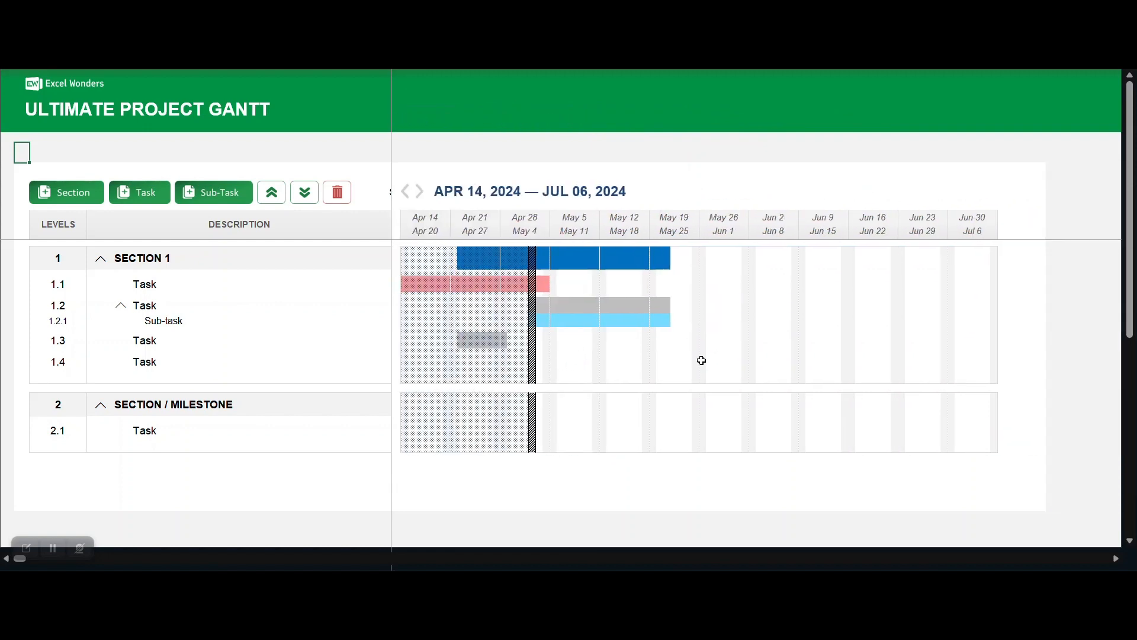
pyautogui.hscroll(-12, 741, 344)
# Step: Switch the Gantt sheet to Compact View and check the start and end date columns beside the timeline
pyautogui.click(481, 197)
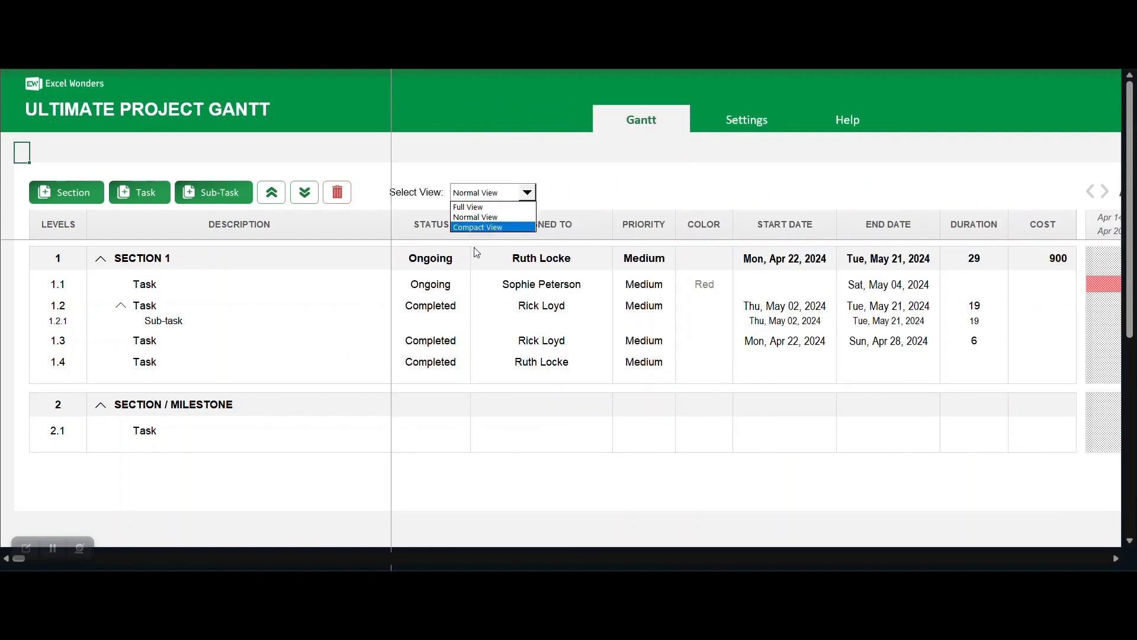
pyautogui.click(481, 228)
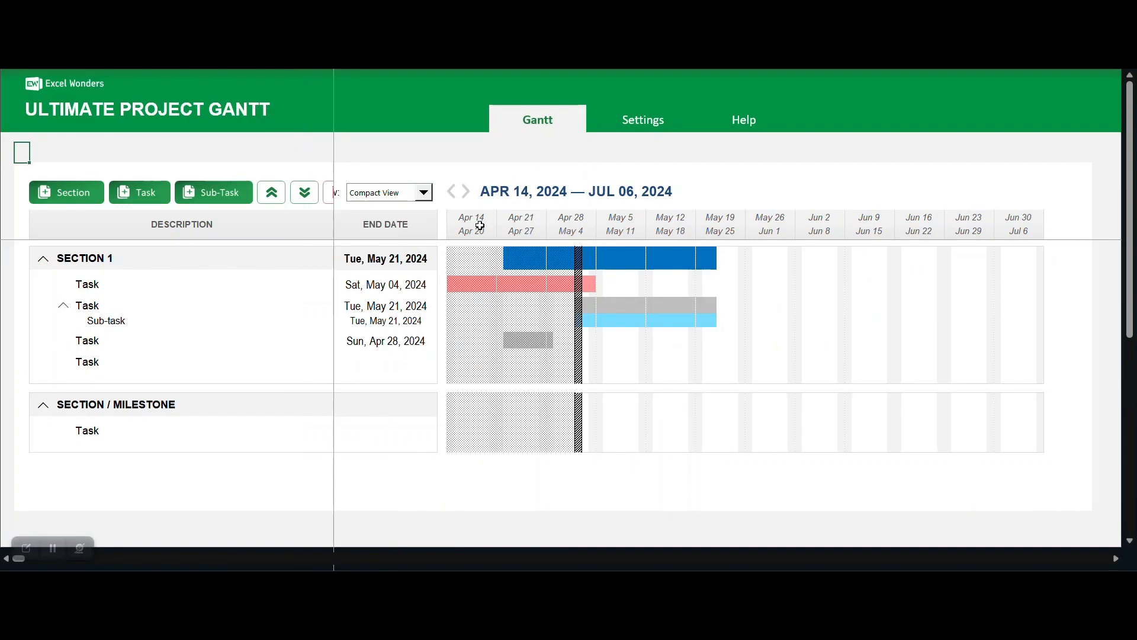
pyautogui.hscroll(-2, 581, 314)
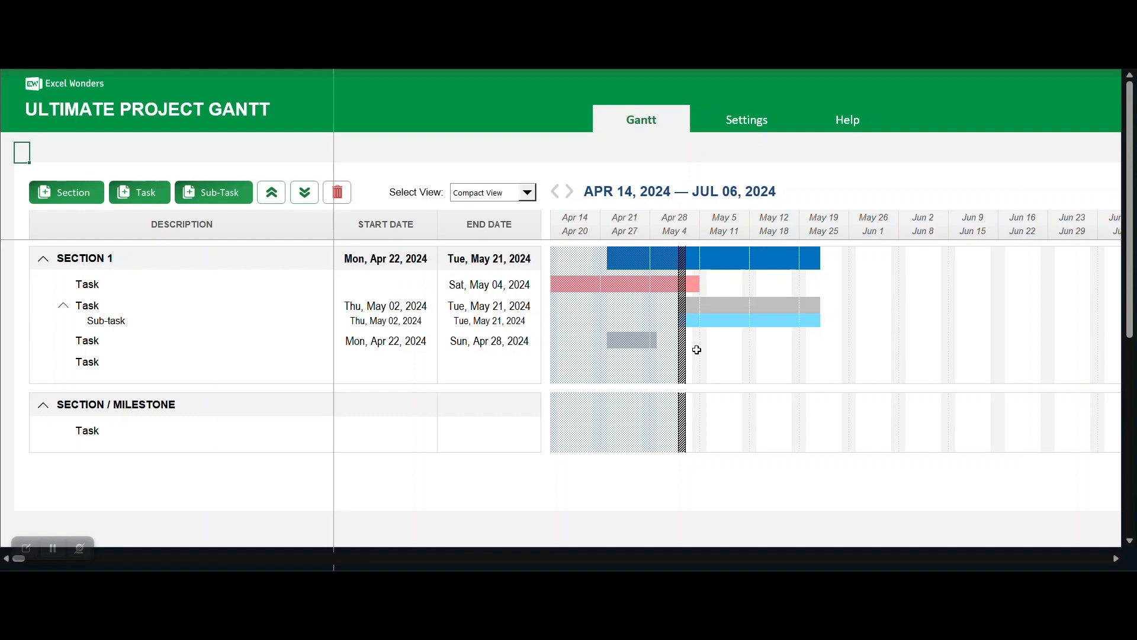
# Step: Return the Gantt sheet to Full View and look over the dashboard and task table
pyautogui.click(477, 195)
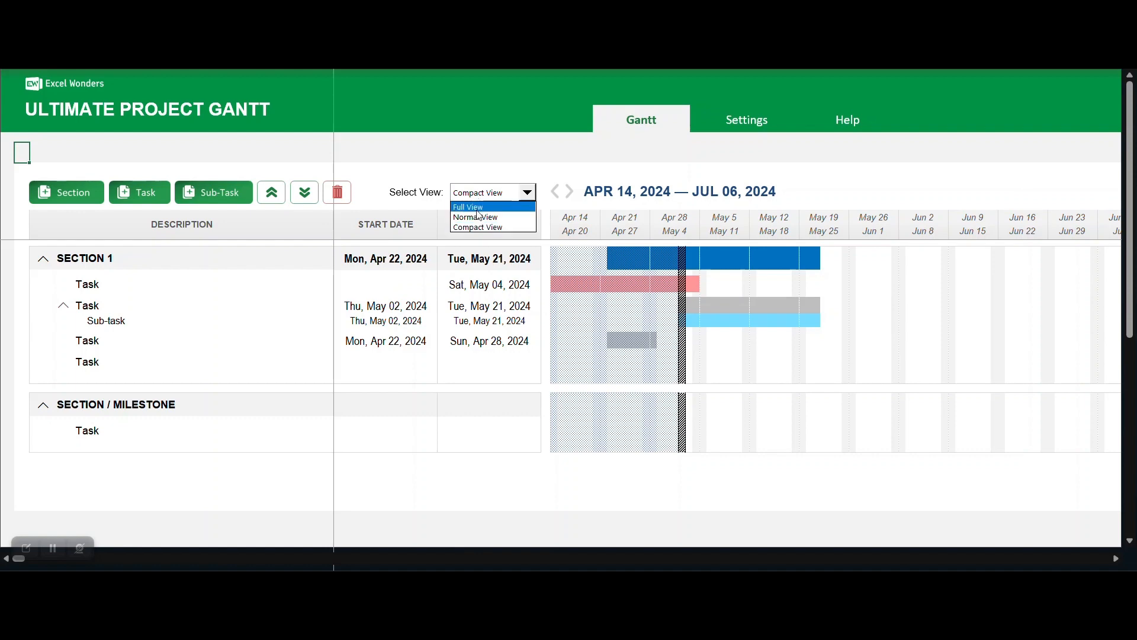
pyautogui.click(476, 209)
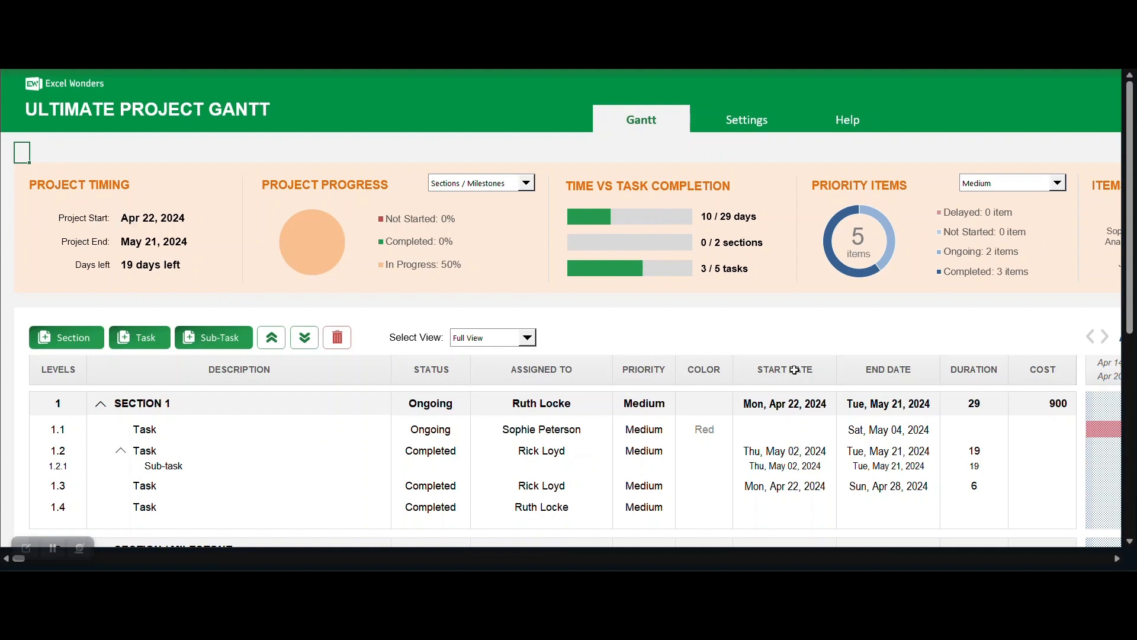
pyautogui.scroll(-5, 787, 367)
pyautogui.scroll(3, 779, 410)
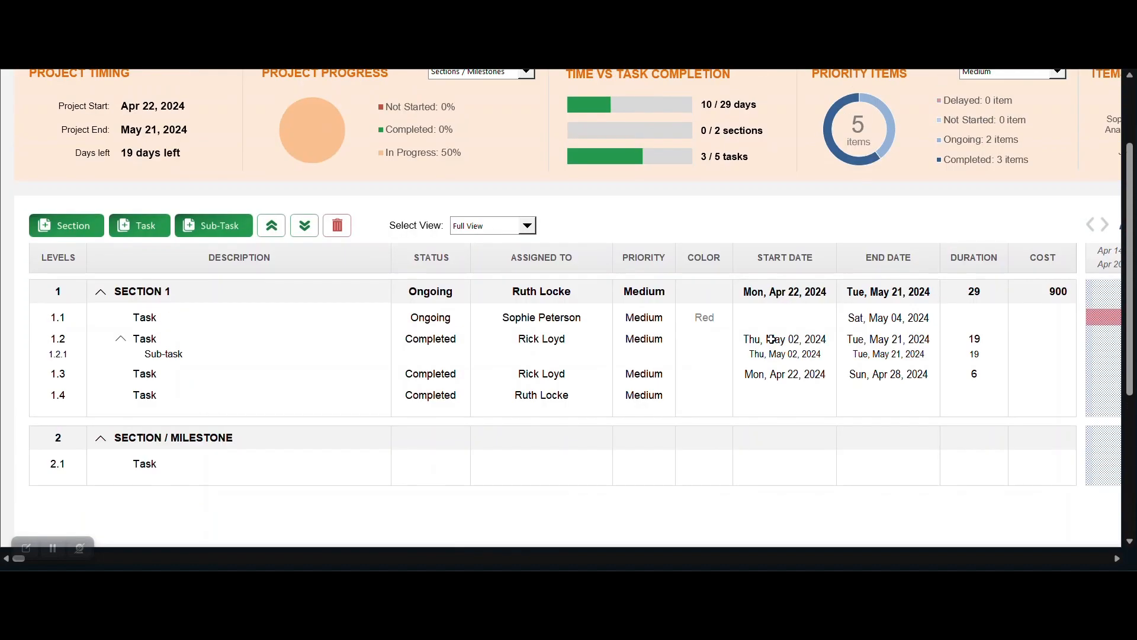
pyautogui.scroll(2, 179, 302)
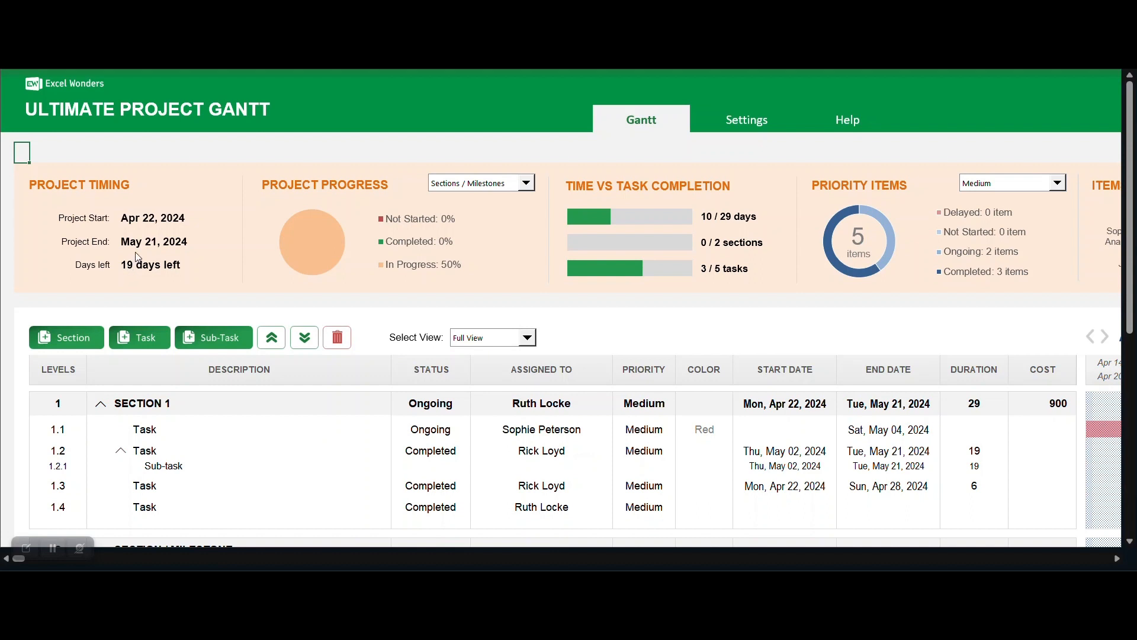
# Step: Set the Project Progress chart to report on Tasks
pyautogui.hscroll(1, 360, 237)
pyautogui.hscroll(1, 336, 220)
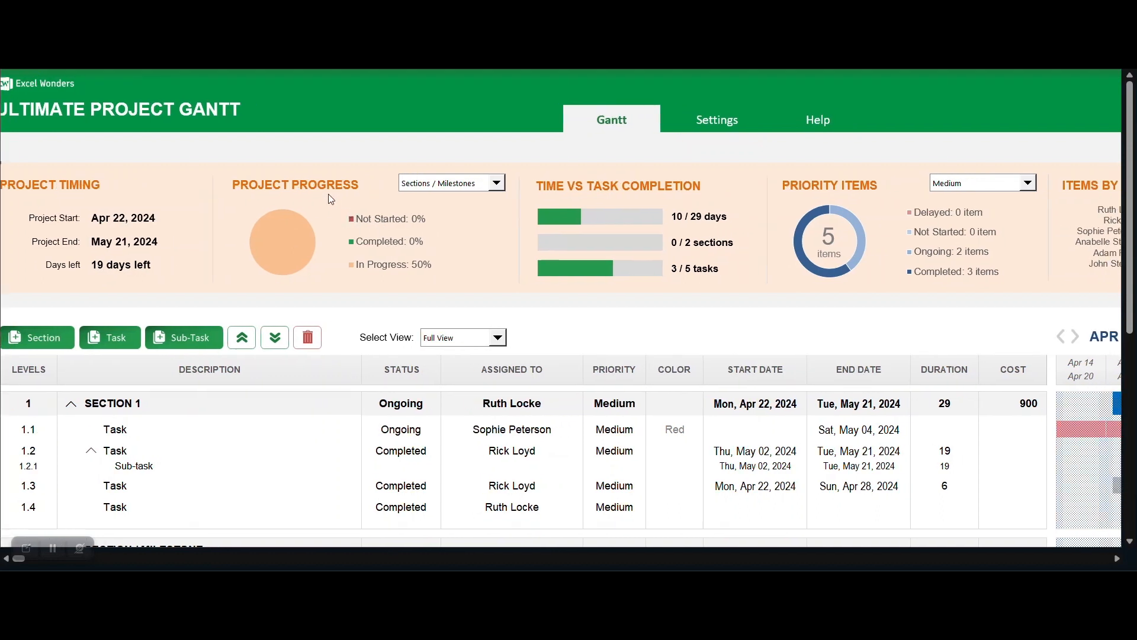
pyautogui.click(471, 186)
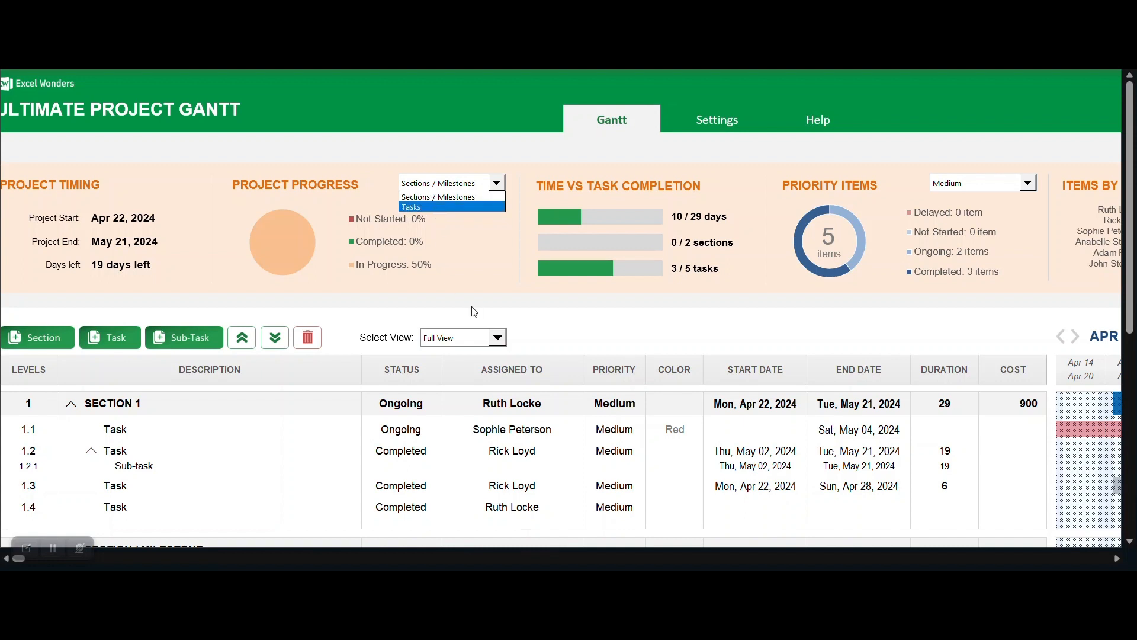
pyautogui.click(476, 309)
pyautogui.click(454, 191)
pyautogui.click(429, 205)
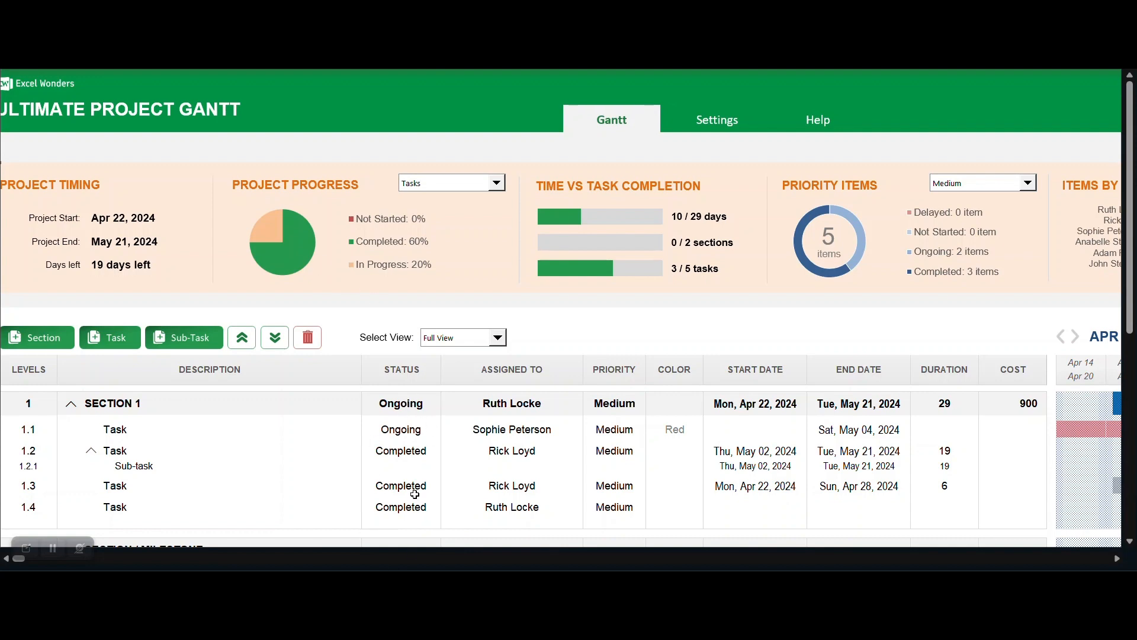
# Step: Review the time and task completion bars, then select Medium for Priority Items and Non-Detailed Items for Items by Team
pyautogui.hscroll(5, 542, 436)
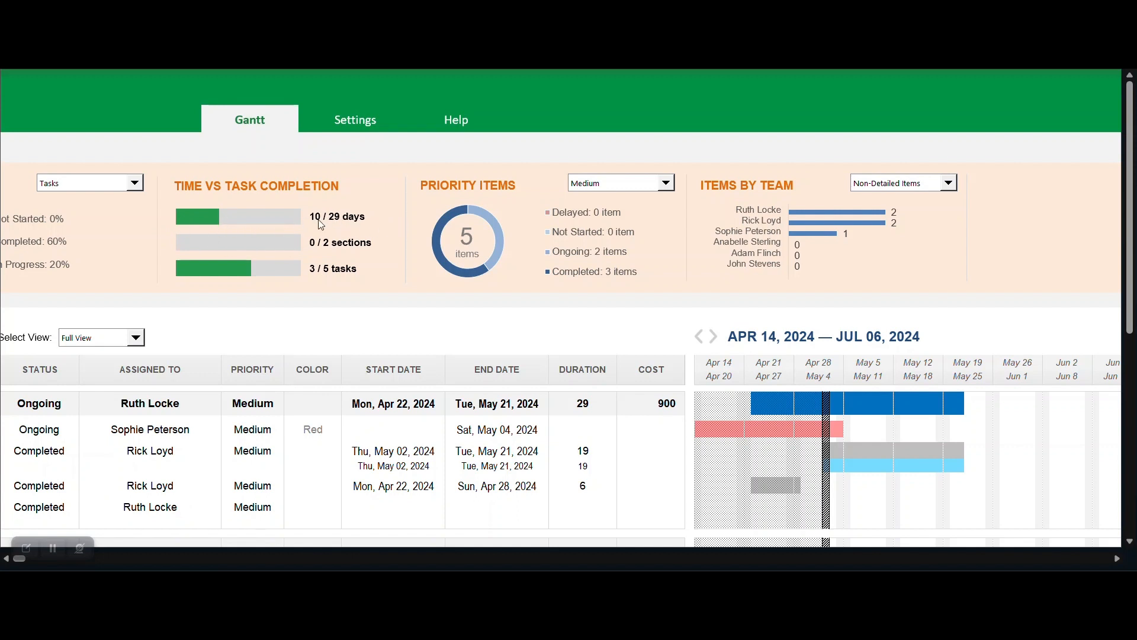
pyautogui.hscroll(-5, 368, 251)
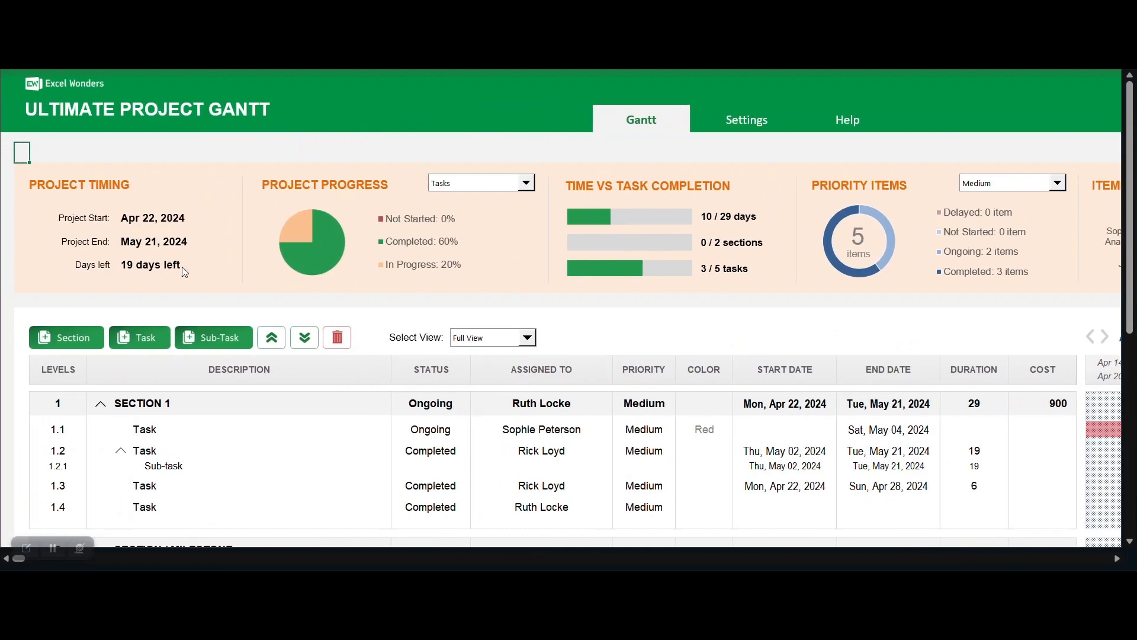
pyautogui.hscroll(3, 821, 257)
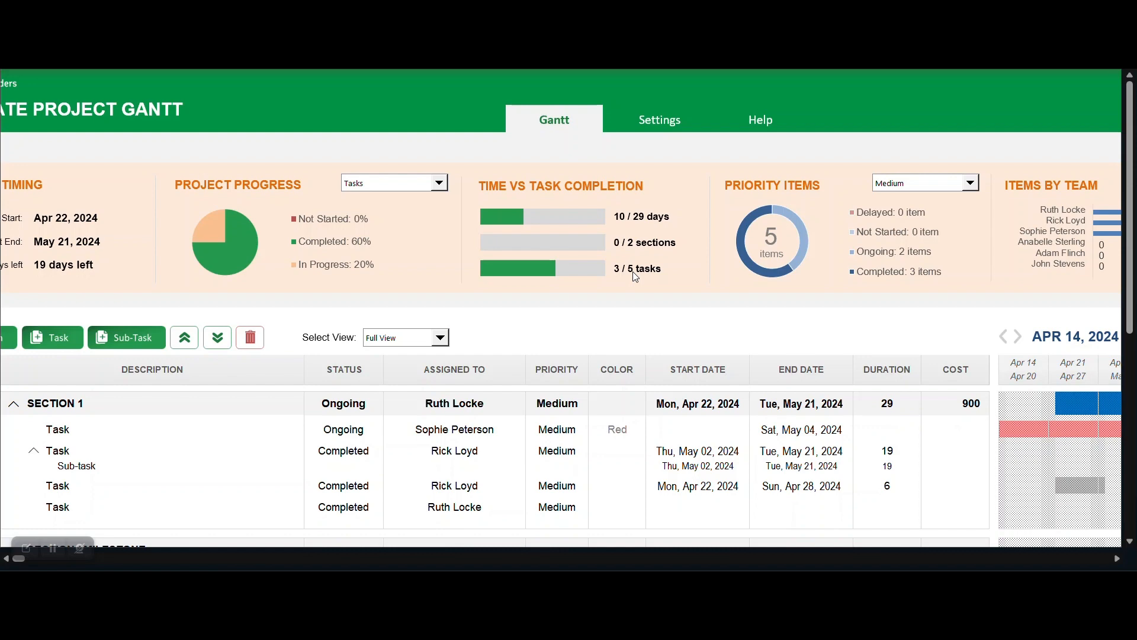
pyautogui.middleClick(713, 318)
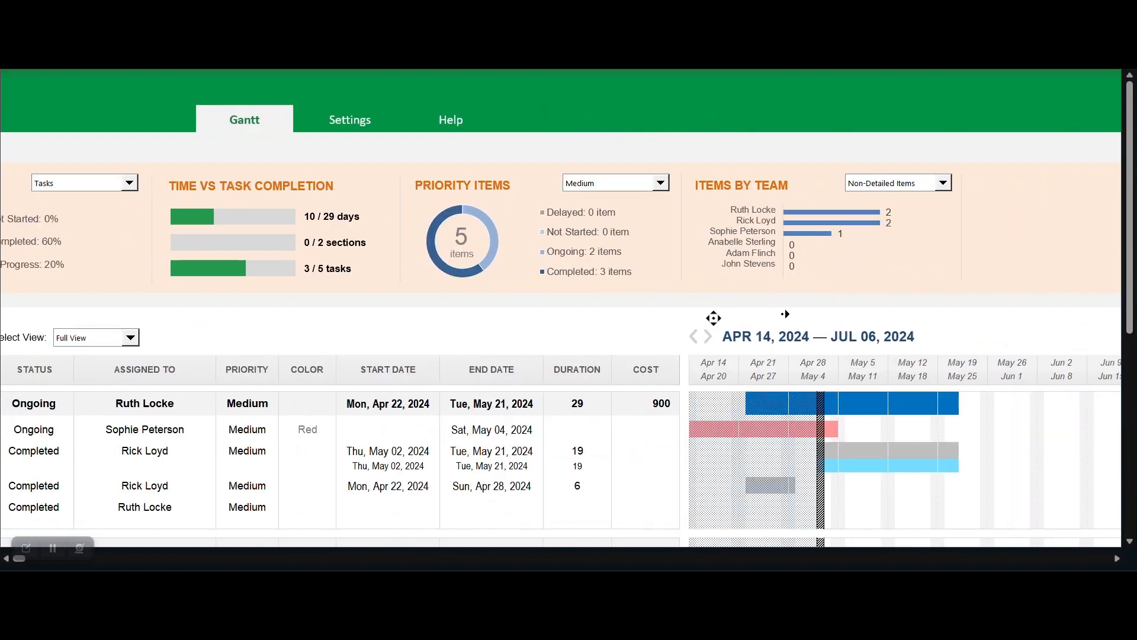
pyautogui.click(586, 183)
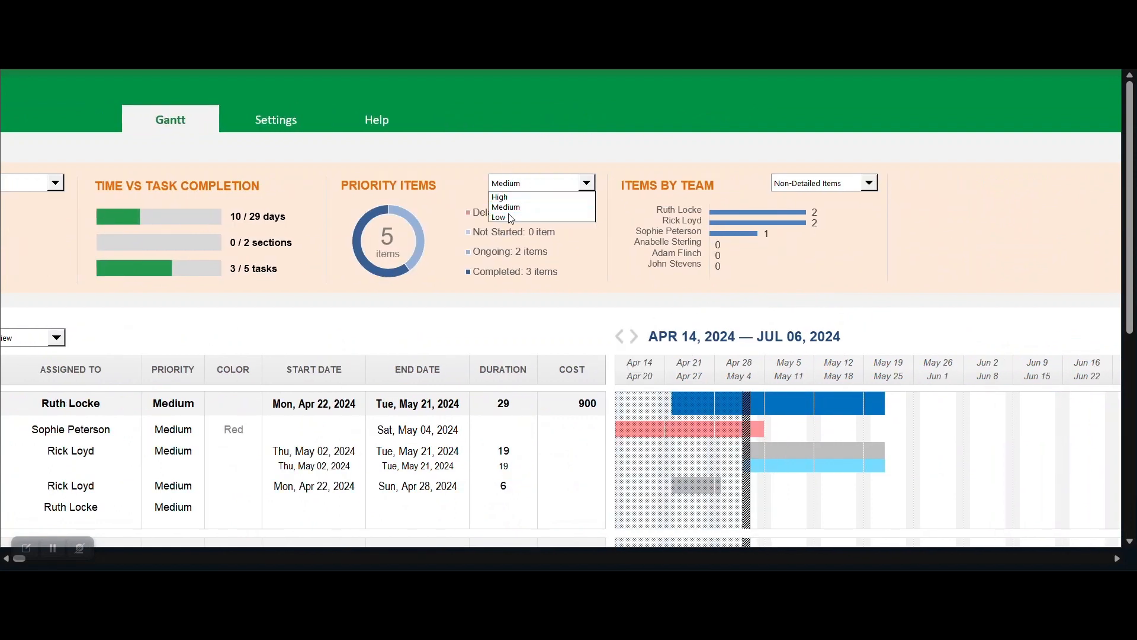
pyautogui.click(508, 207)
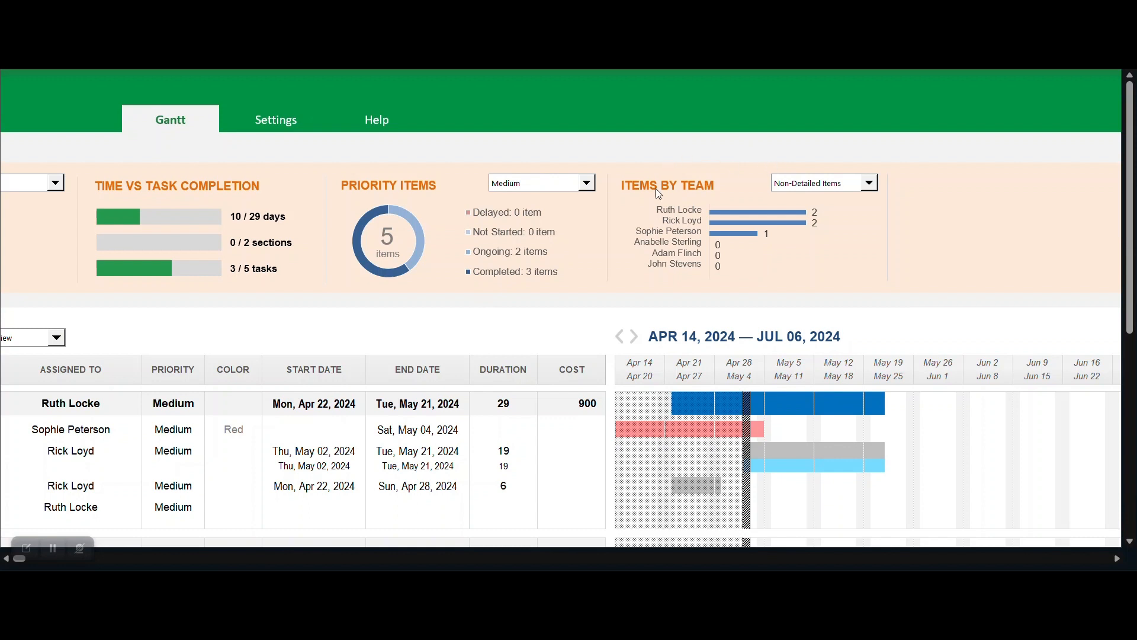
pyautogui.click(826, 187)
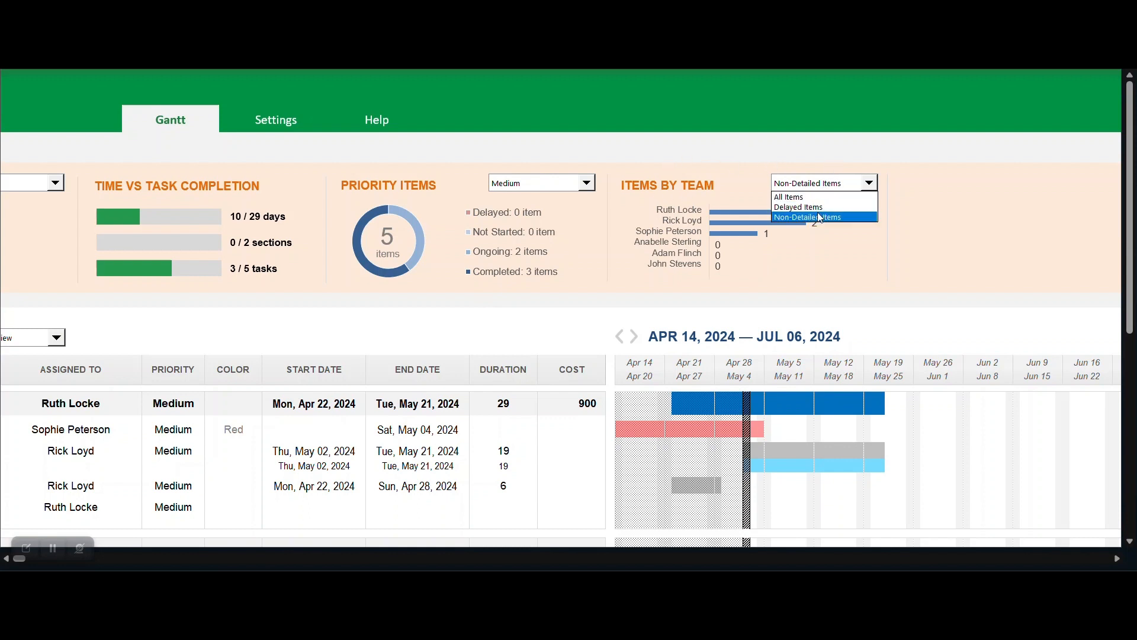
pyautogui.click(828, 218)
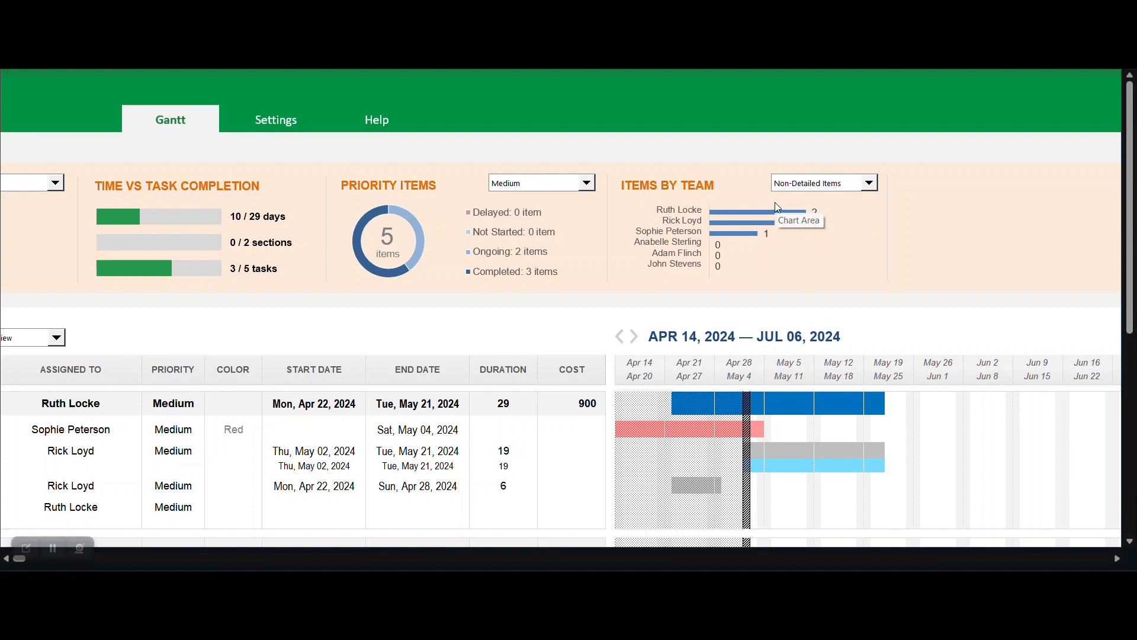
# Step: Show the status choices available for task 1.1 in the task table without changing its status
pyautogui.hscroll(-10, 778, 356)
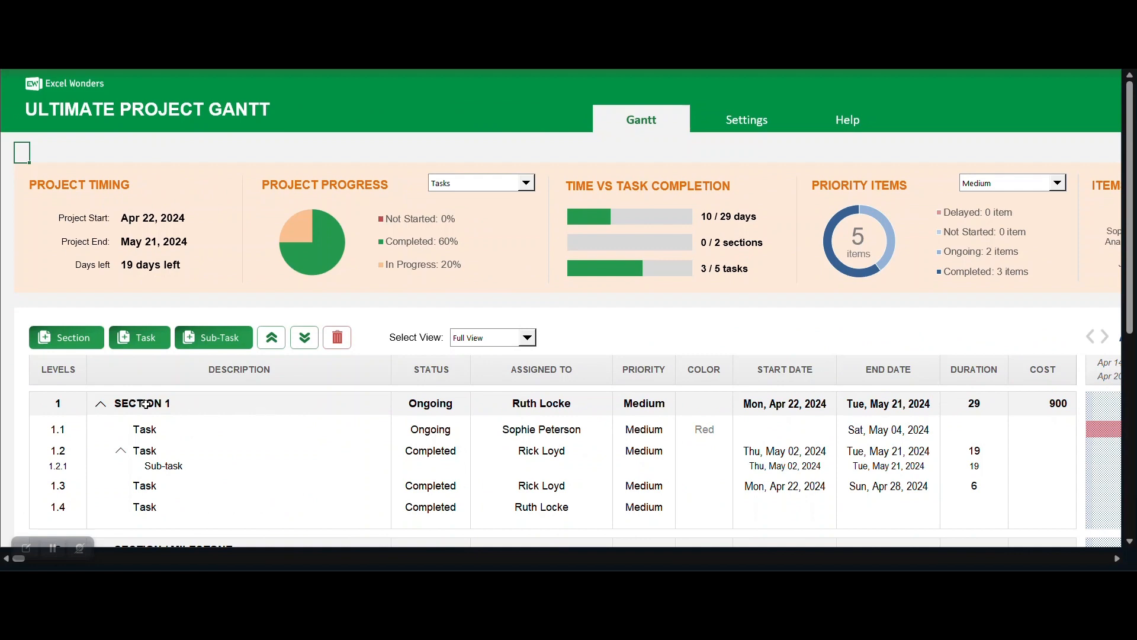
pyautogui.scroll(-1, 163, 402)
pyautogui.scroll(-5, 163, 402)
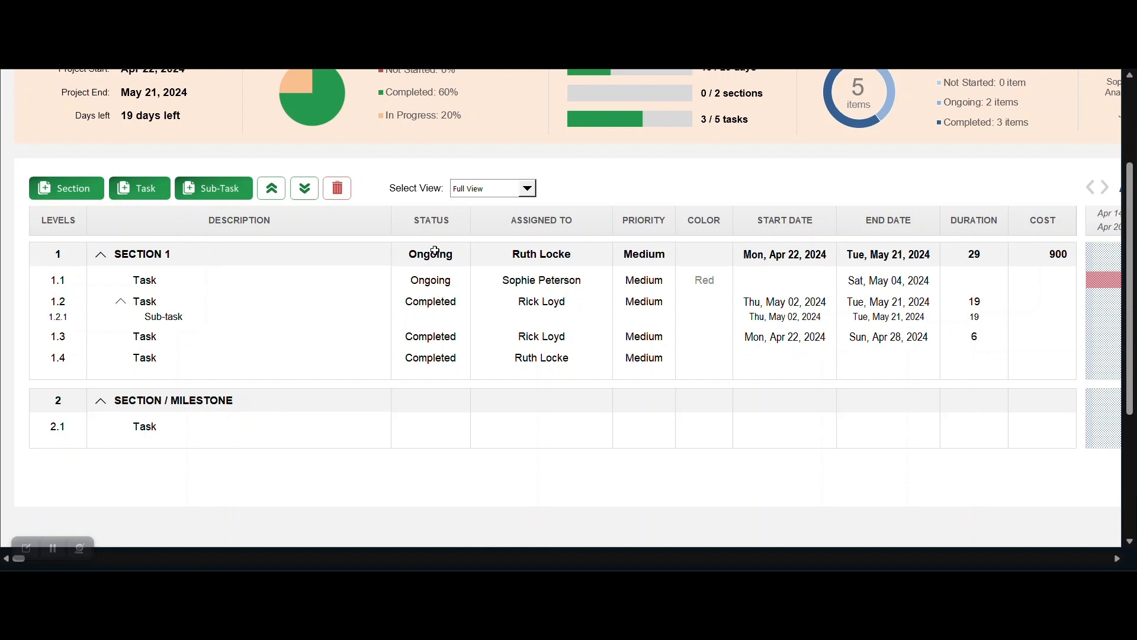
pyautogui.click(437, 282)
pyautogui.click(477, 281)
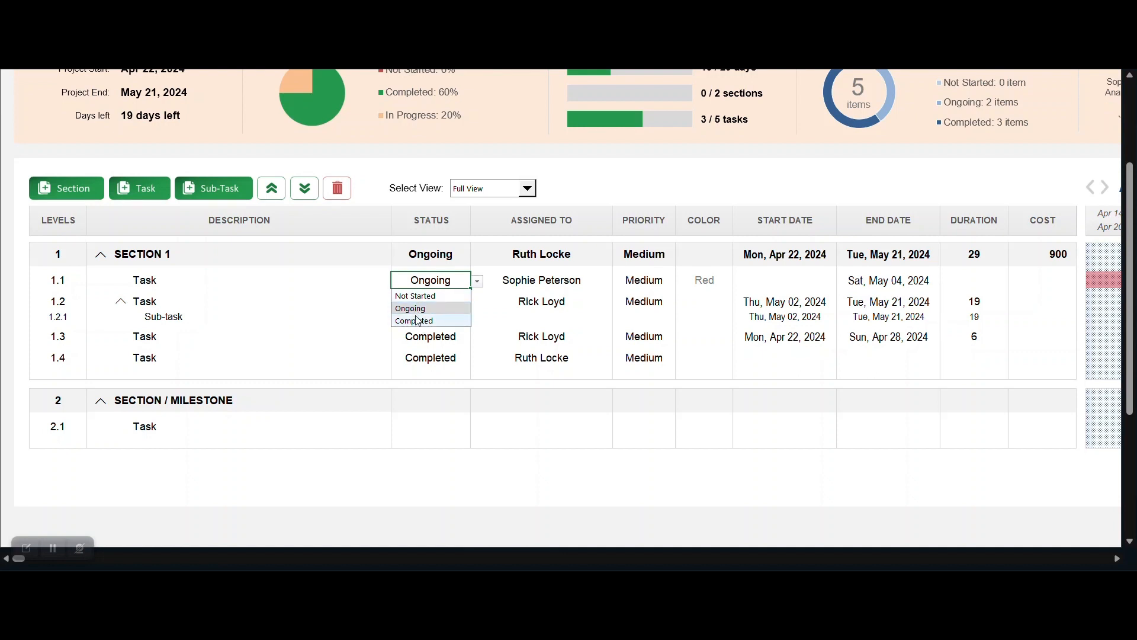
pyautogui.click(569, 272)
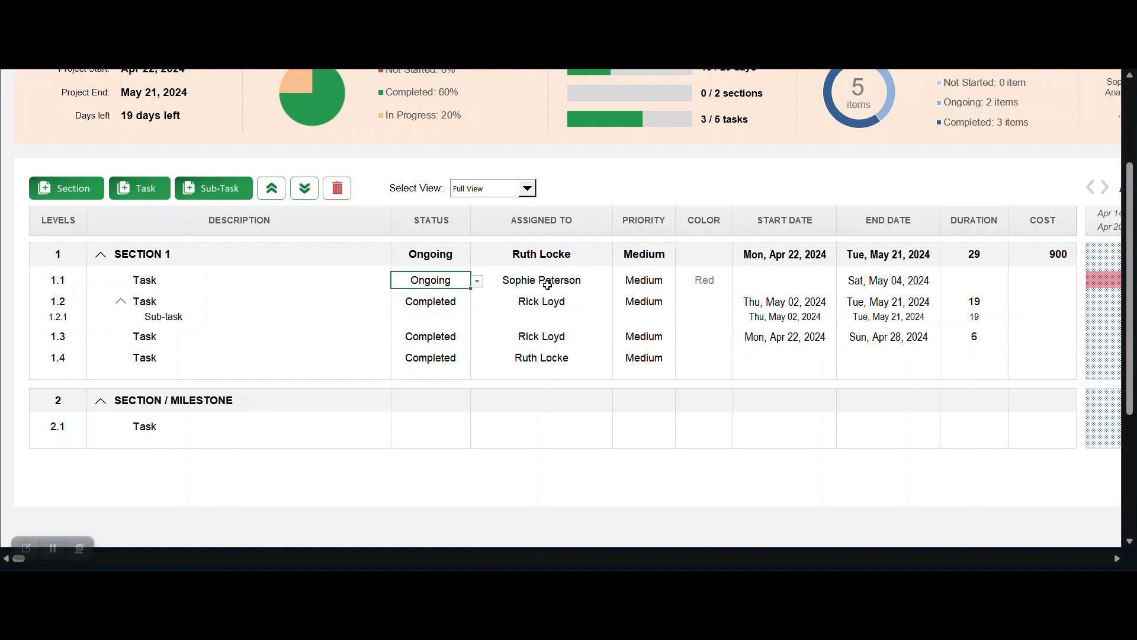
# Step: Show the team member choices for task 1.1 and the priority choices for Section 1
pyautogui.click(547, 286)
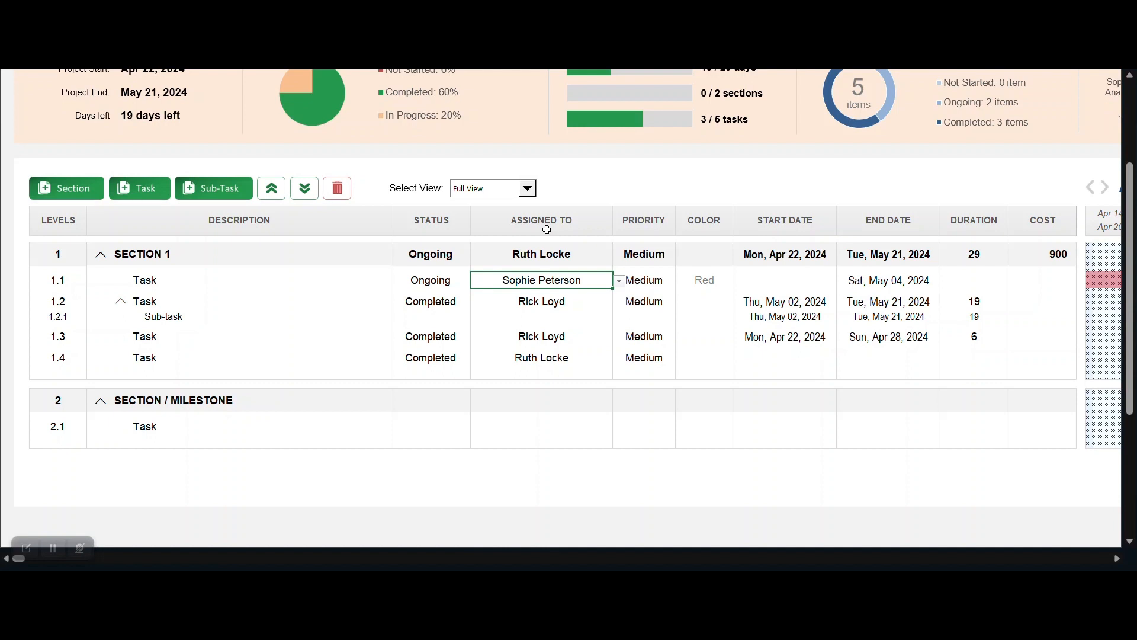
pyautogui.click(620, 281)
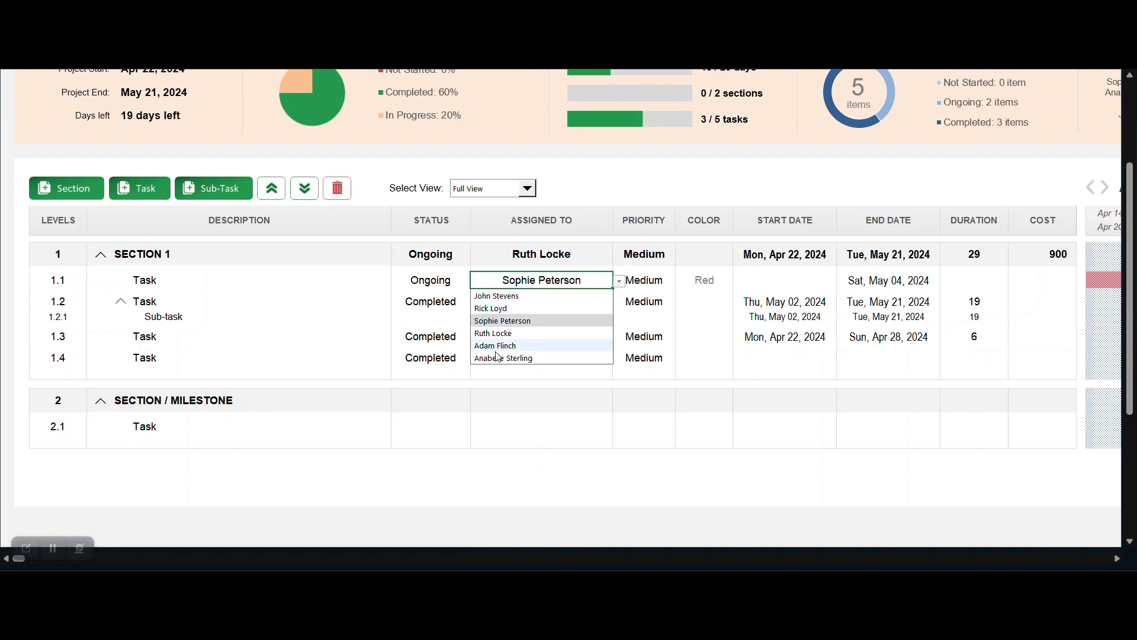
pyautogui.click(556, 261)
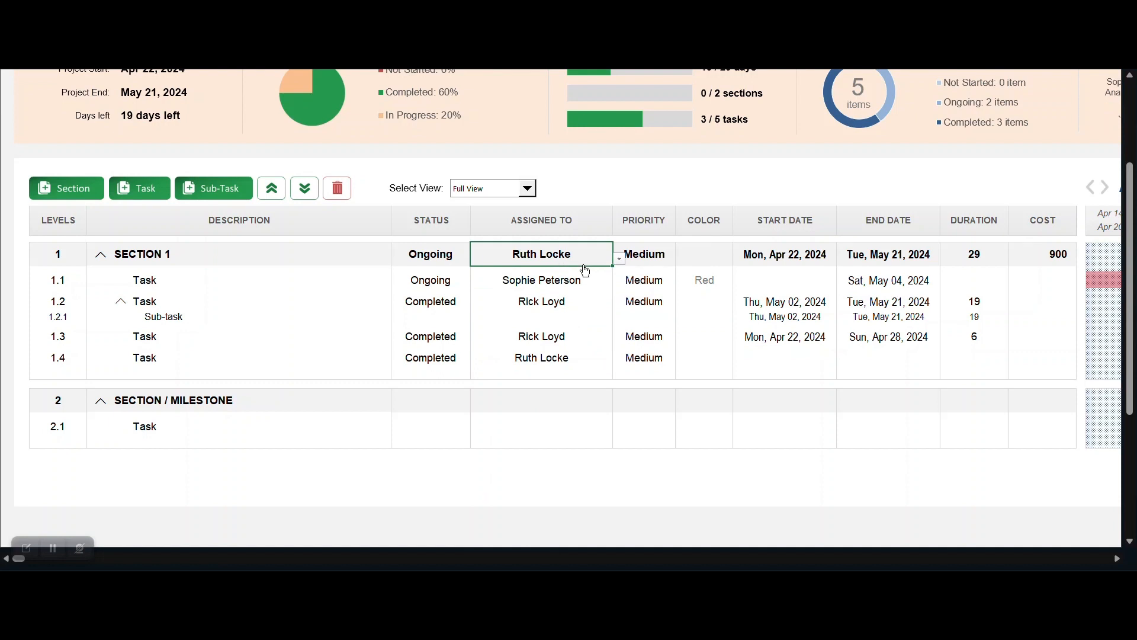
pyautogui.click(657, 261)
pyautogui.click(682, 259)
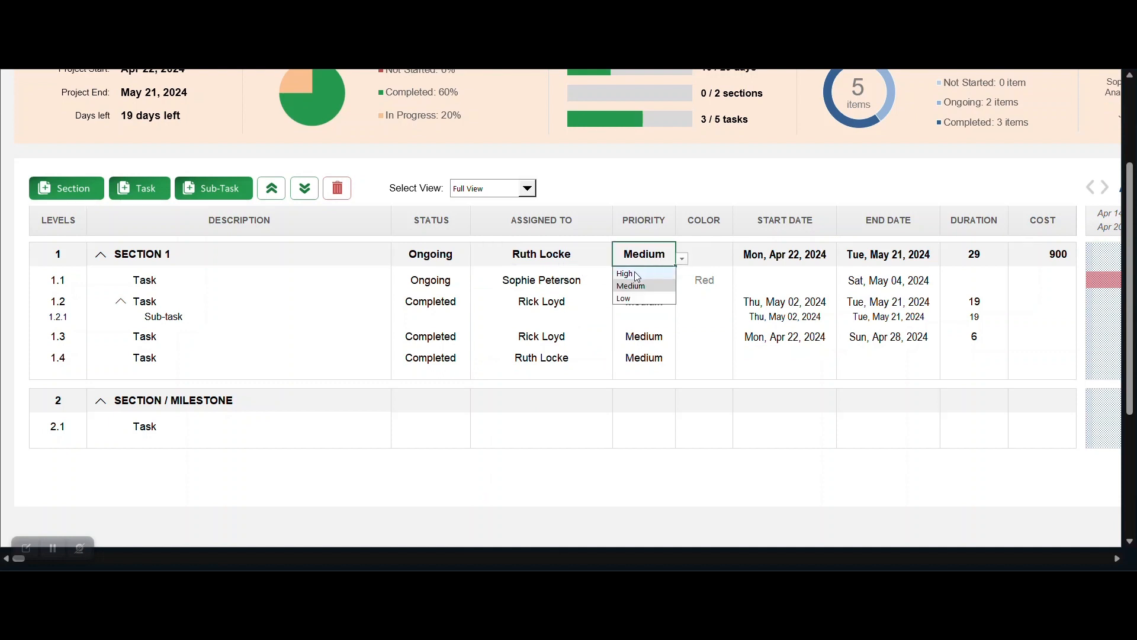
# Step: Show the color choices available for Section 1 in the task table without picking one
pyautogui.click(721, 261)
pyautogui.middleClick(653, 307)
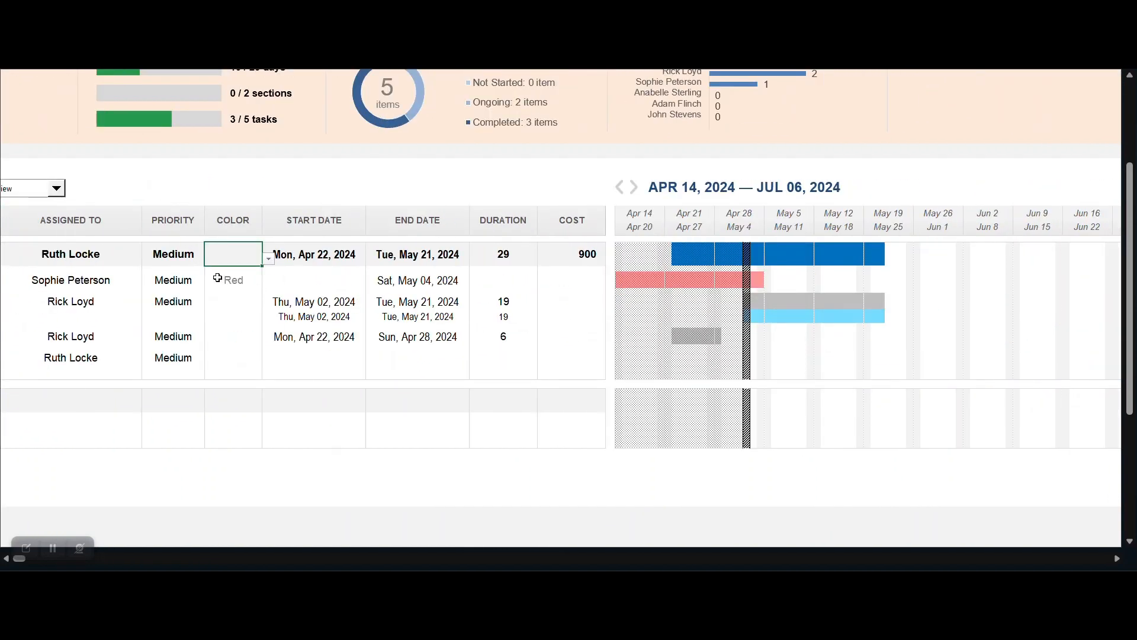
pyautogui.click(253, 256)
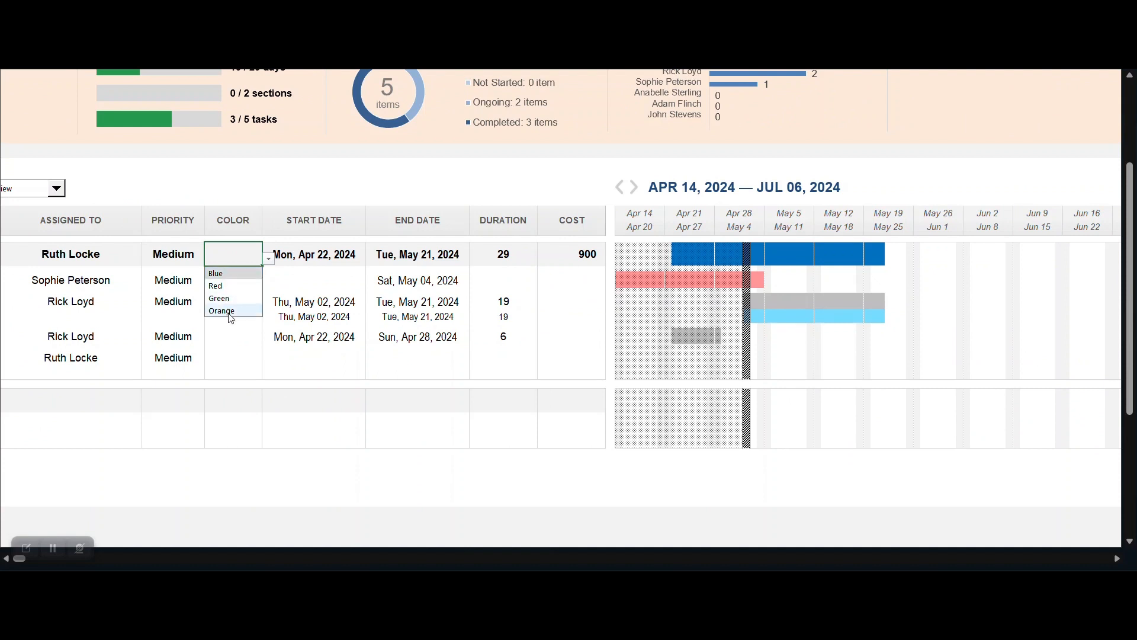
pyautogui.click(241, 334)
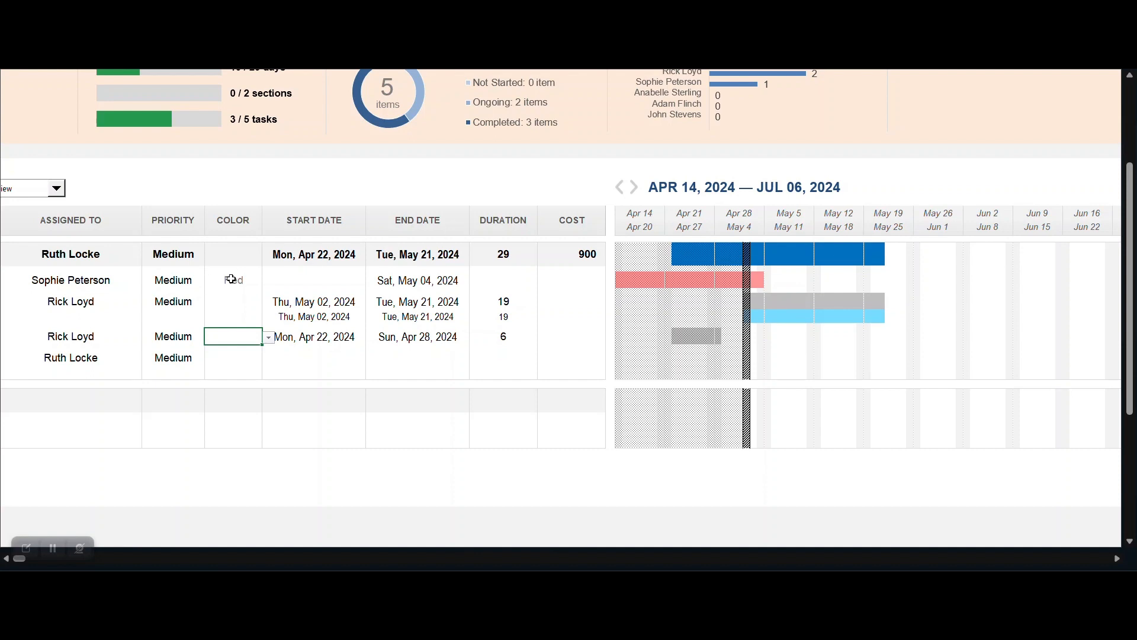
# Step: Change task 1.1's color to Green, and finally set it to Orange
pyautogui.click(231, 280)
pyautogui.click(269, 282)
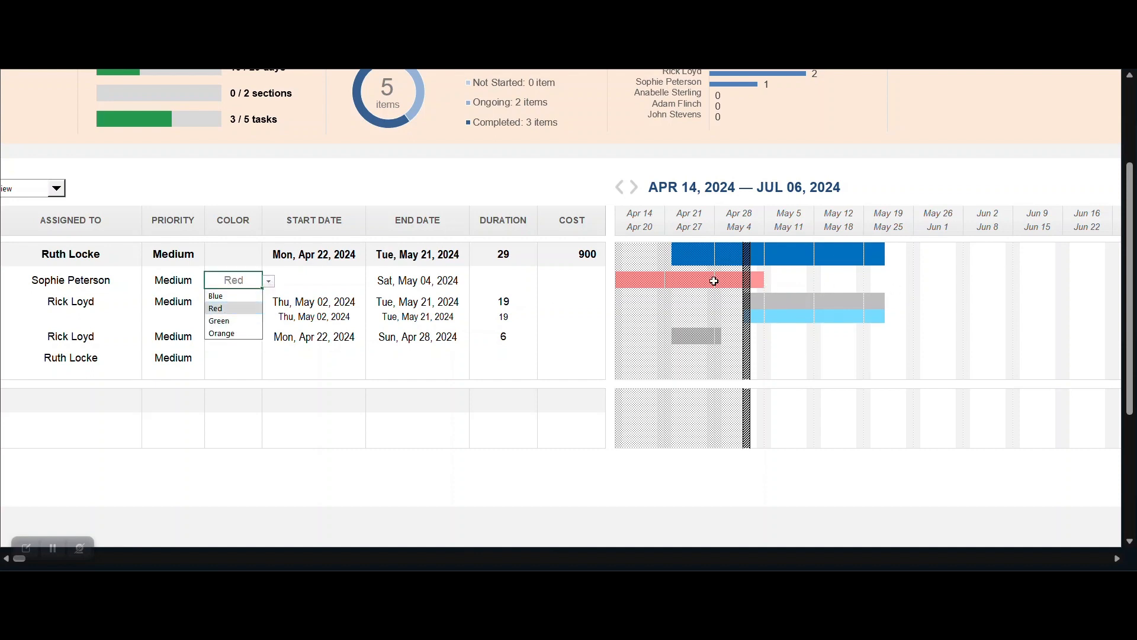
pyautogui.click(227, 320)
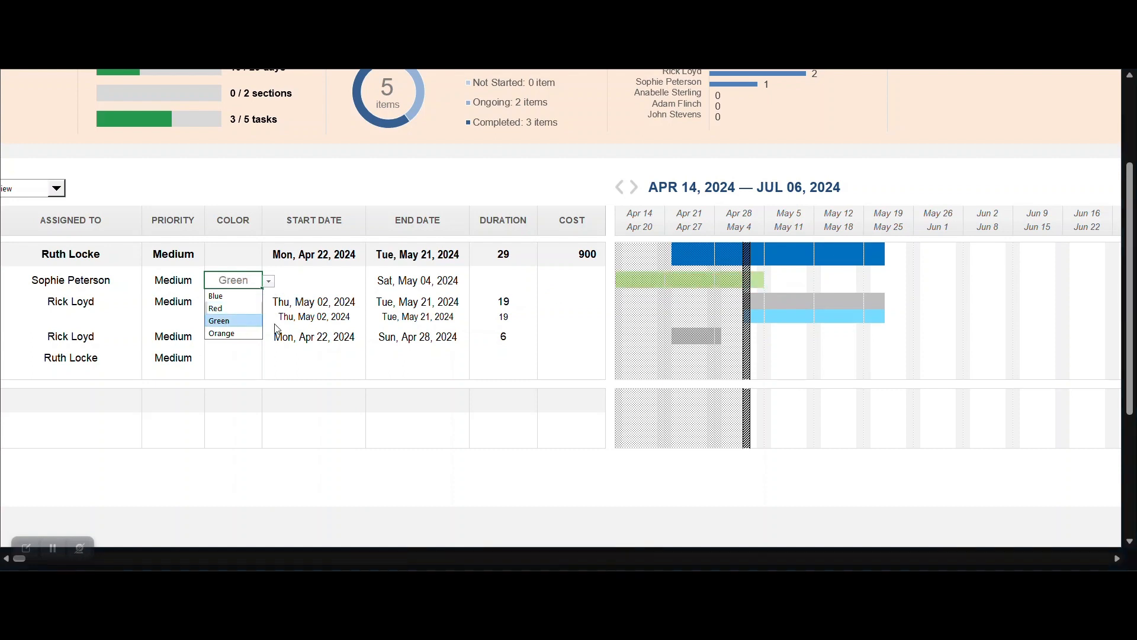
pyautogui.click(270, 283)
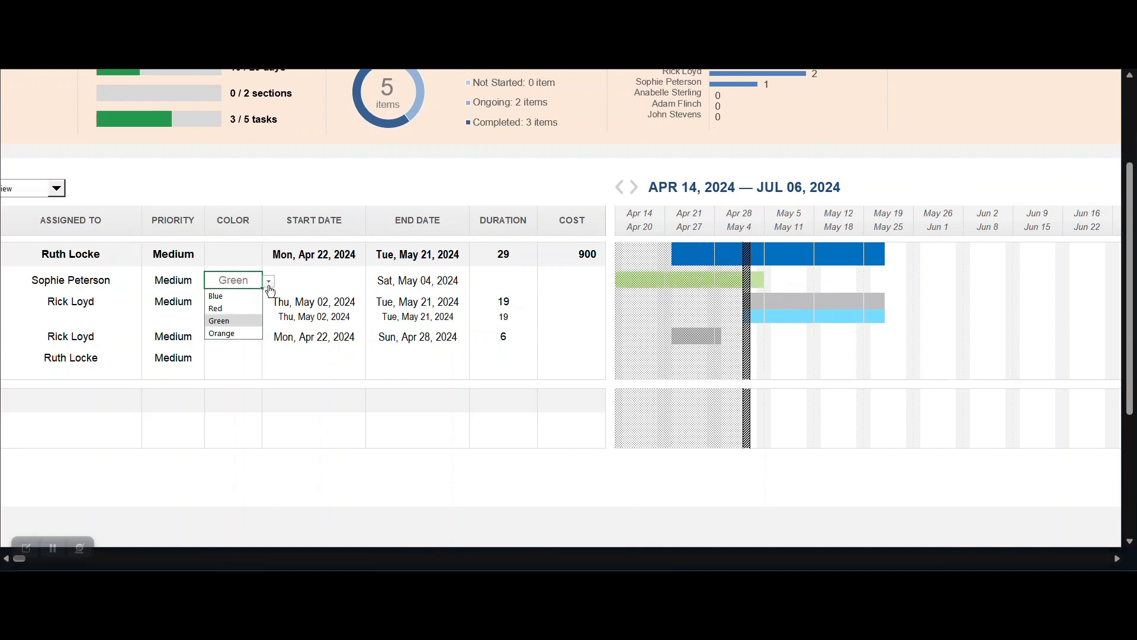
pyautogui.click(223, 333)
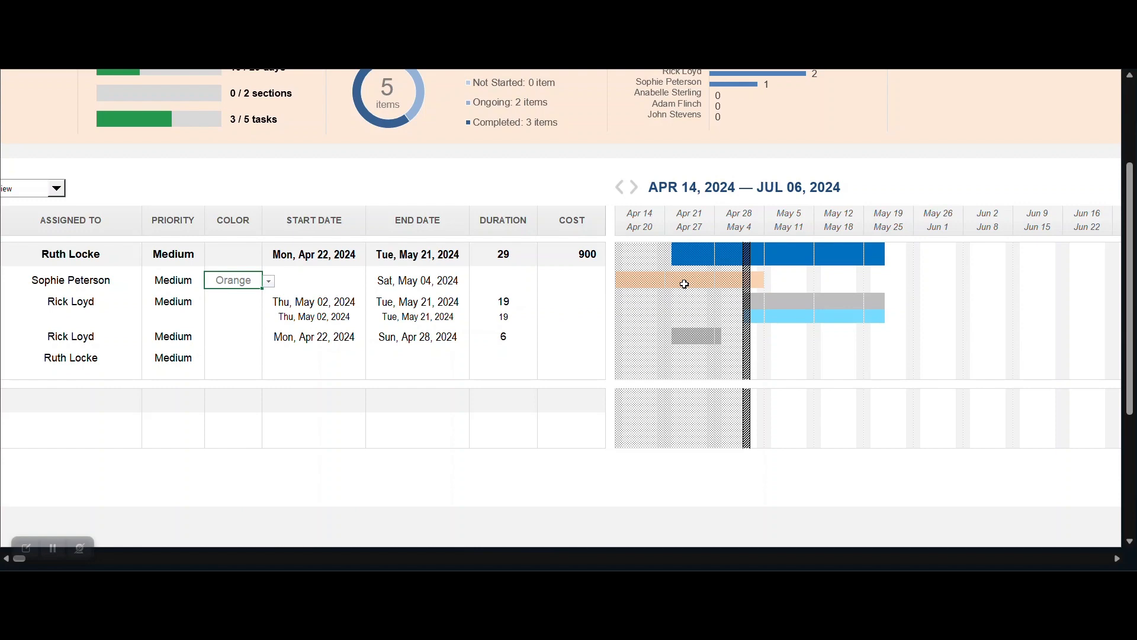
# Step: Examine task 1.2's color and status cells and compare them with its bar in the Gantt chart
pyautogui.click(227, 303)
pyautogui.hscroll(-2, 243, 314)
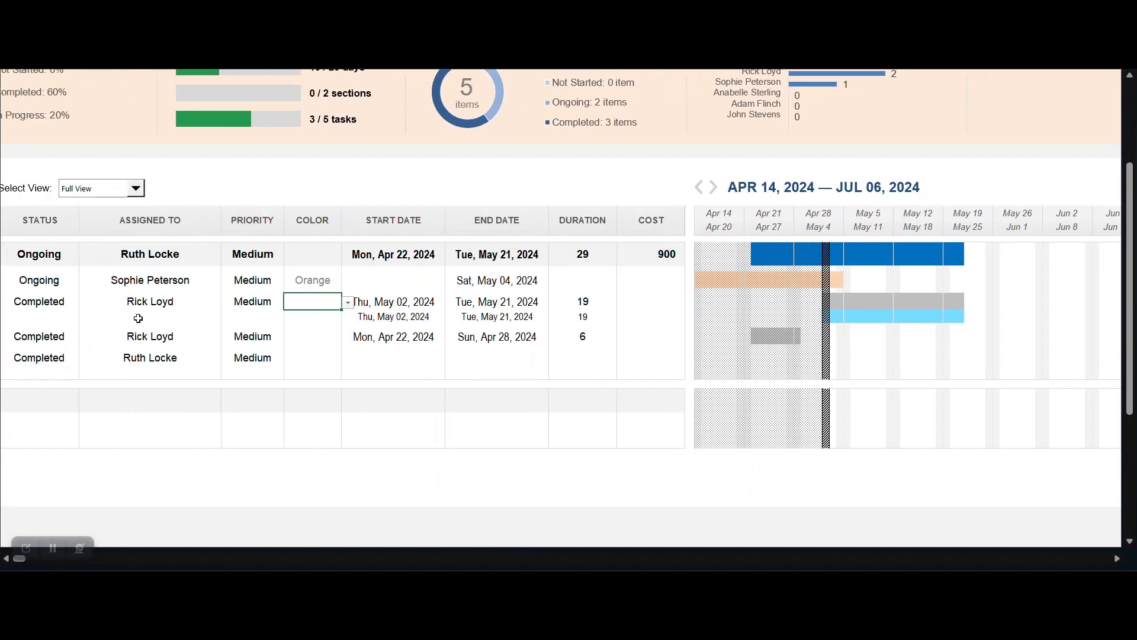
pyautogui.hscroll(-2, 154, 325)
pyautogui.click(288, 302)
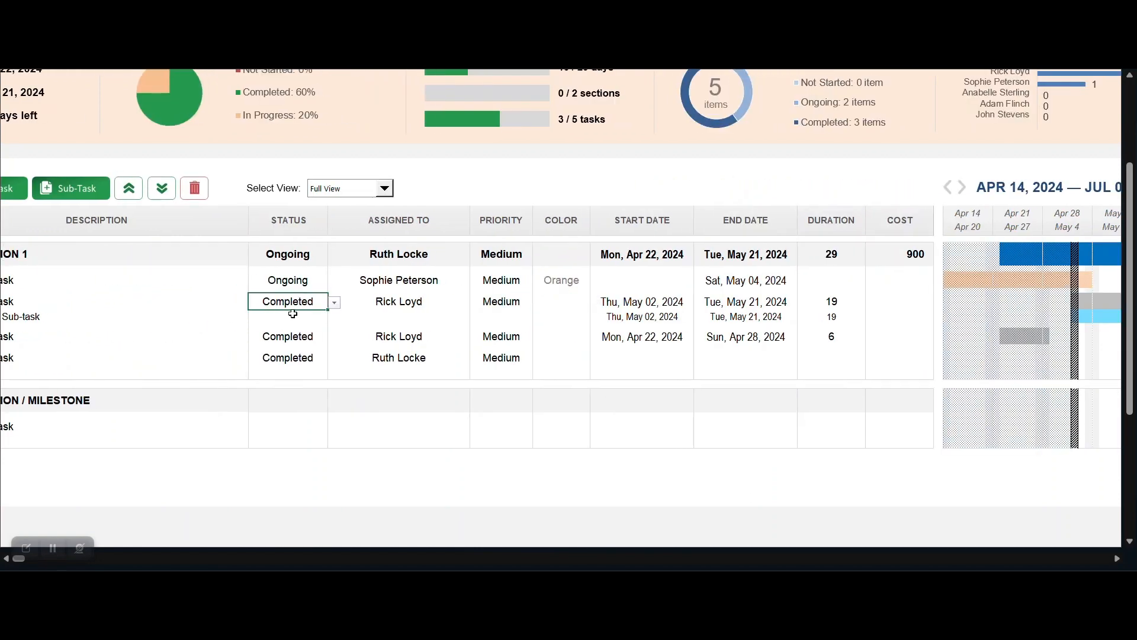
pyautogui.hscroll(2, 456, 334)
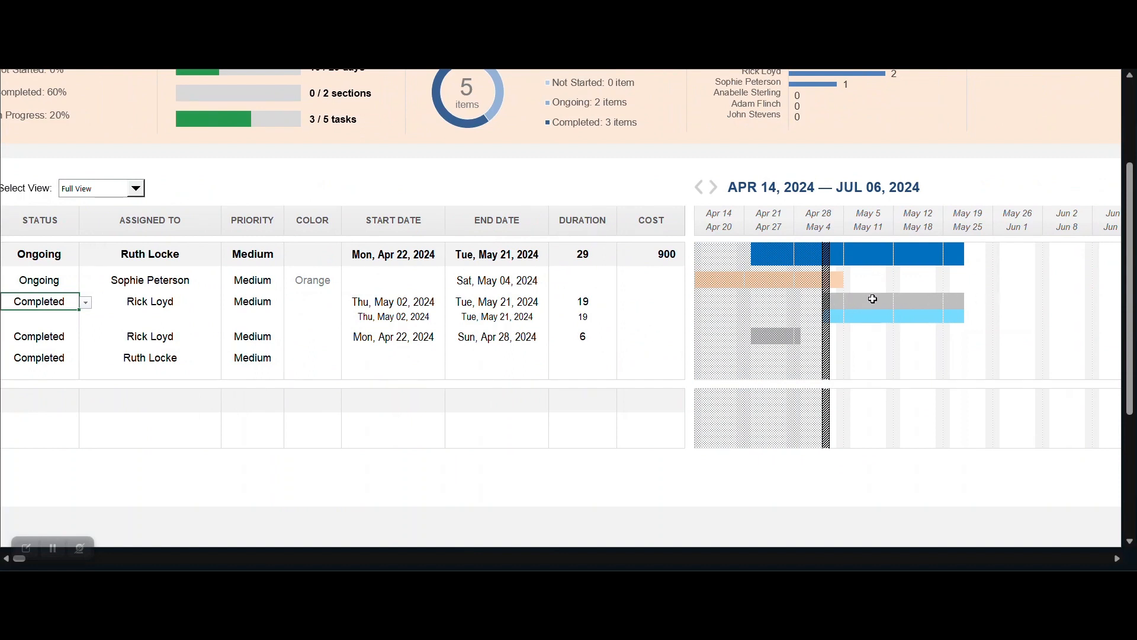
# Step: Link task 1.1's start date to the start date of task 1.2
pyautogui.click(393, 281)
pyautogui.click(392, 281)
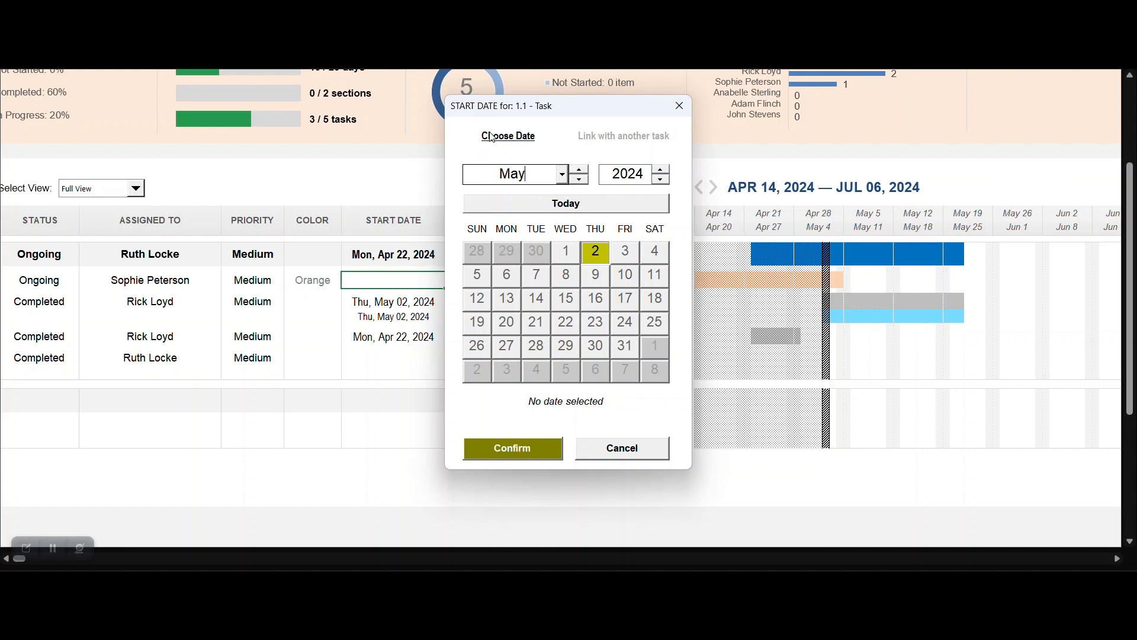
pyautogui.click(619, 139)
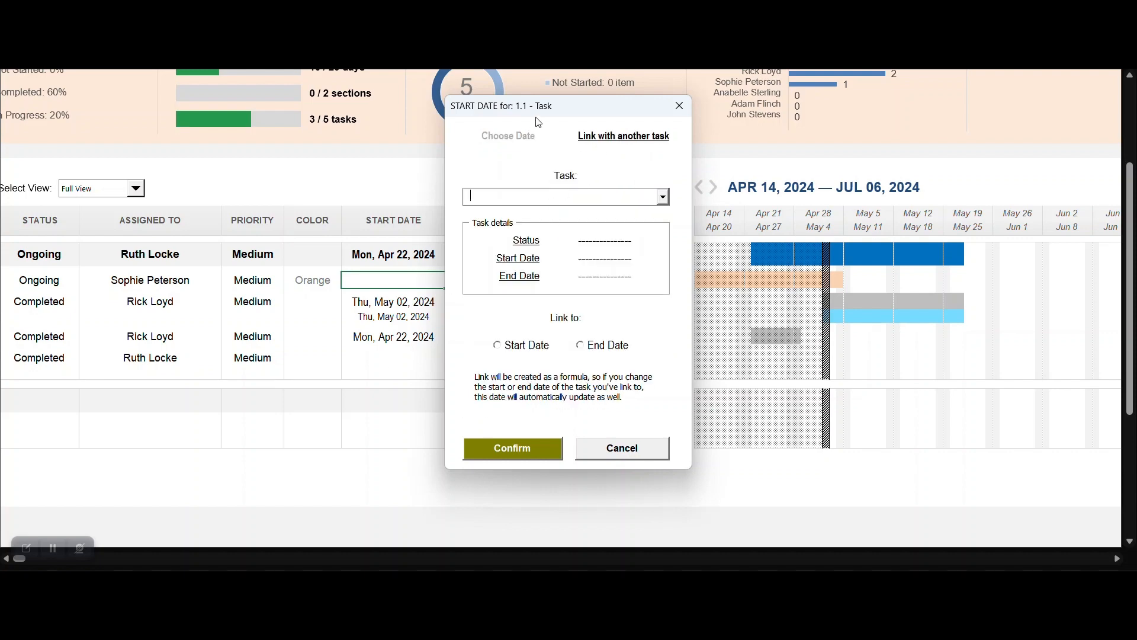
pyautogui.moveTo(539, 112); pyautogui.dragTo(571, 174)
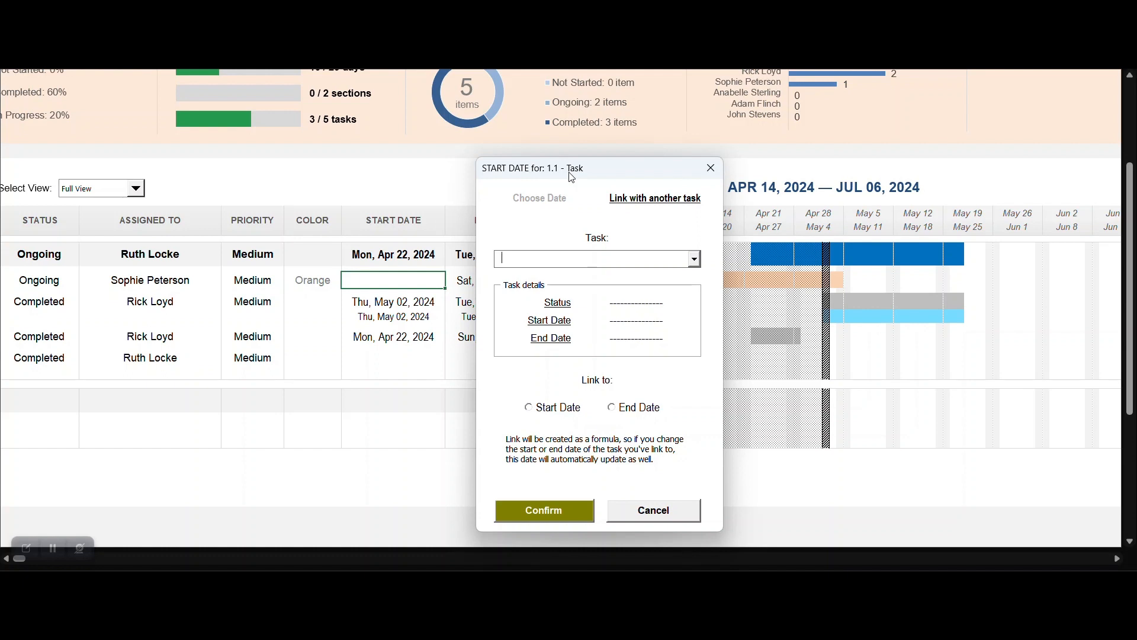
pyautogui.click(695, 260)
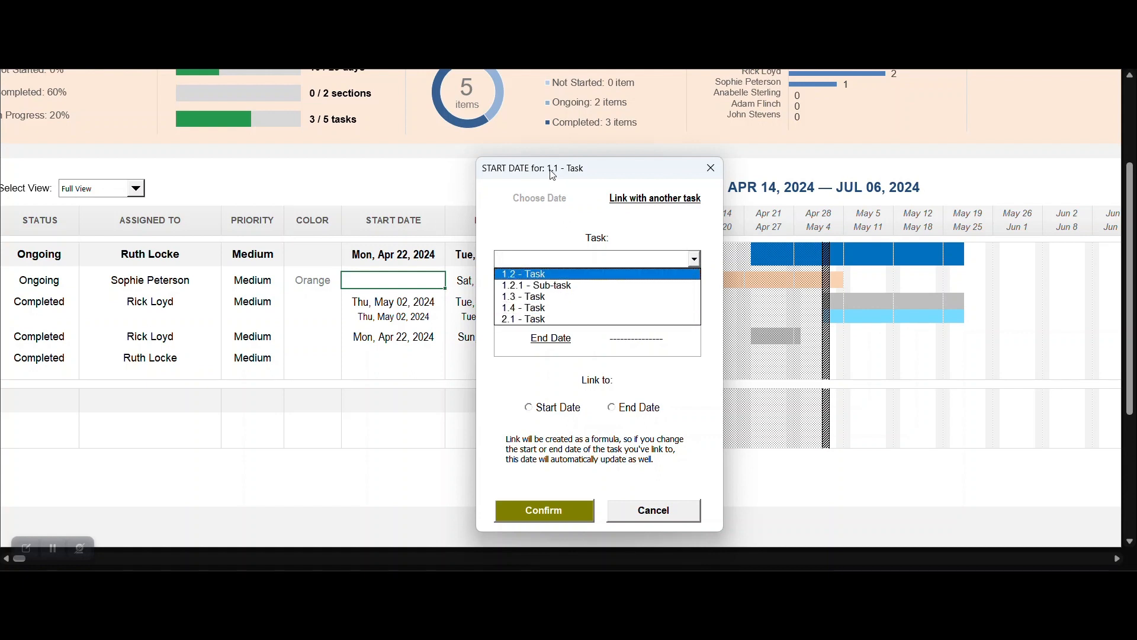
pyautogui.click(527, 274)
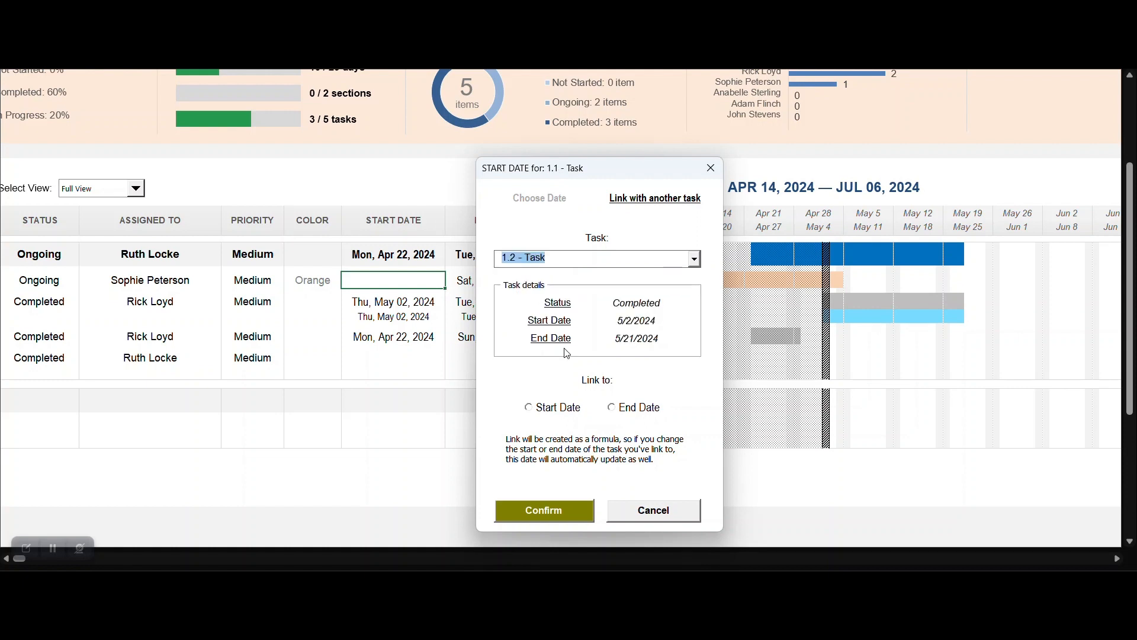
pyautogui.click(539, 409)
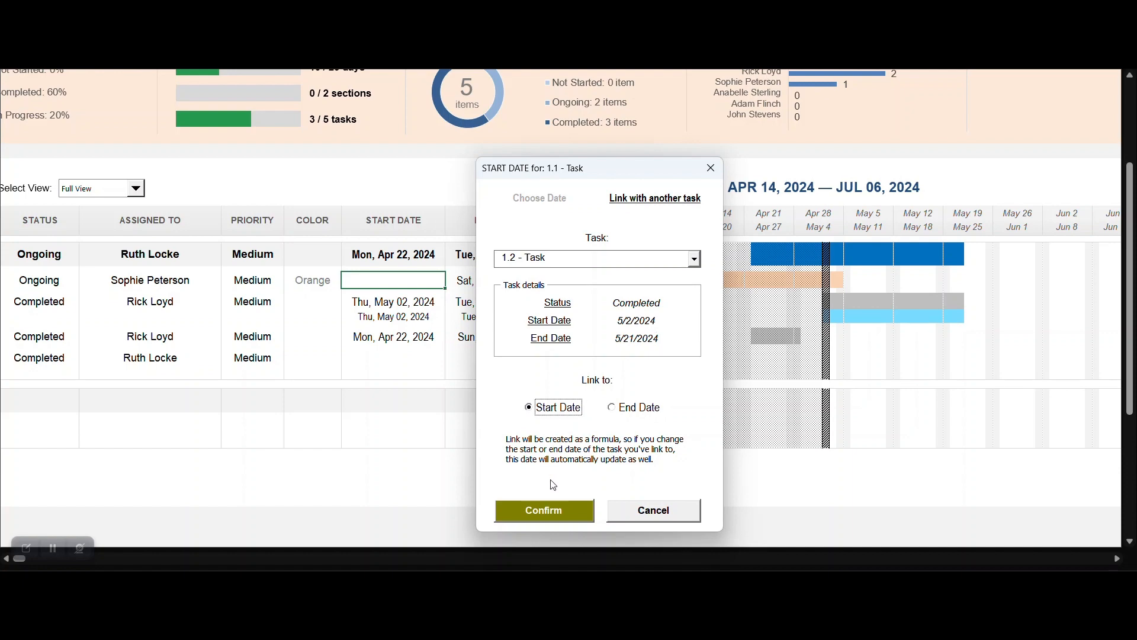
pyautogui.click(557, 511)
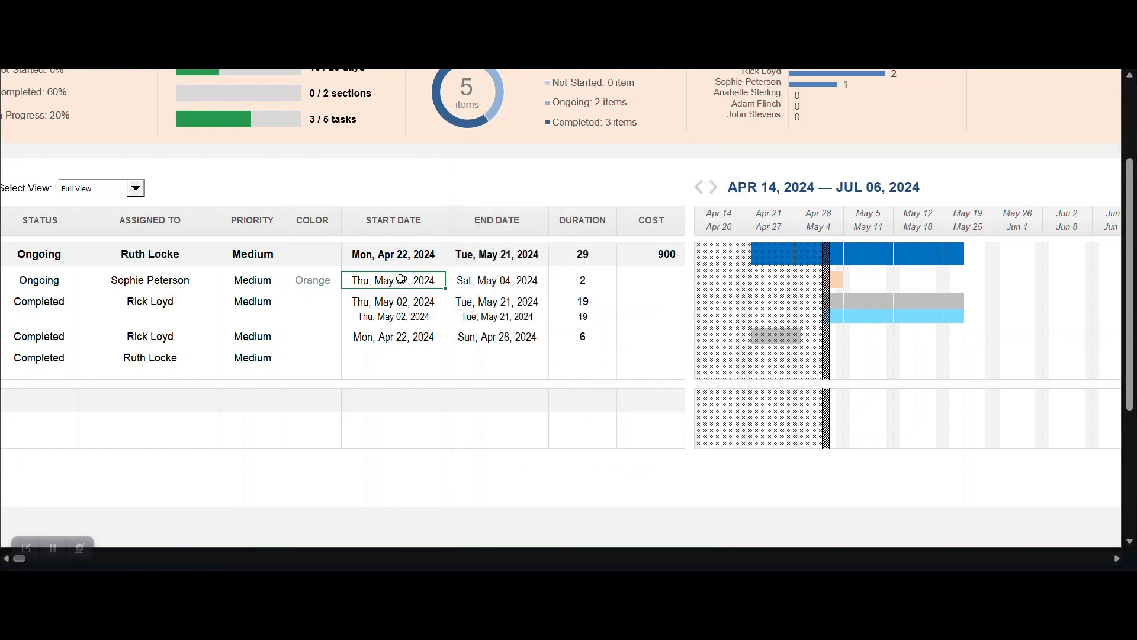
# Step: Set task 1.1's end date to 8 days after its start date
pyautogui.click(509, 280)
pyautogui.click(509, 279)
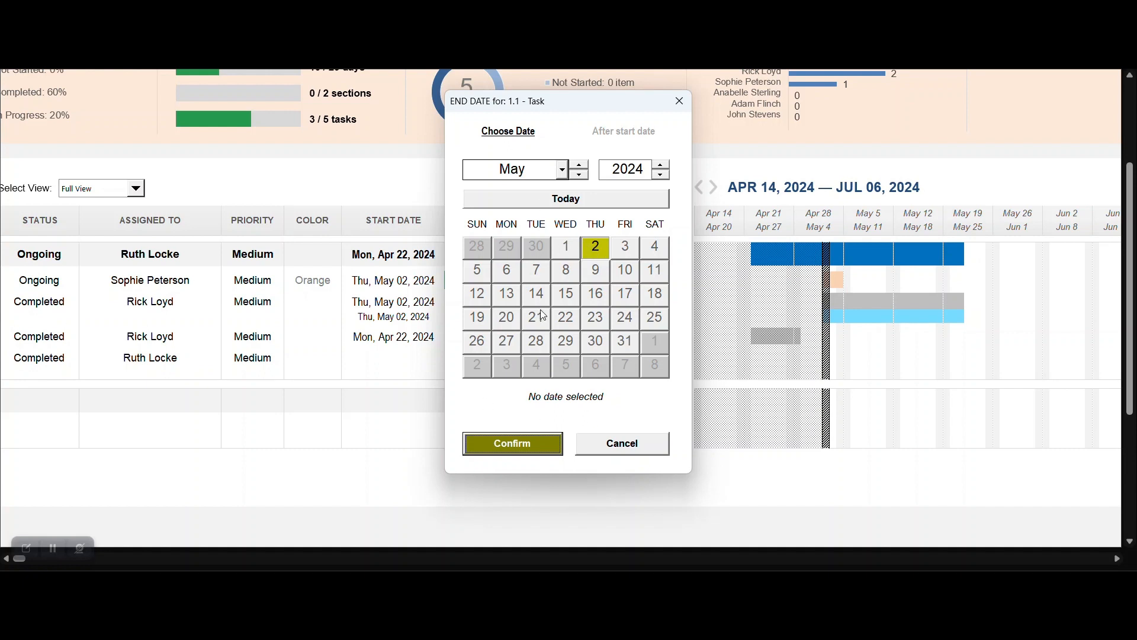
pyautogui.click(644, 133)
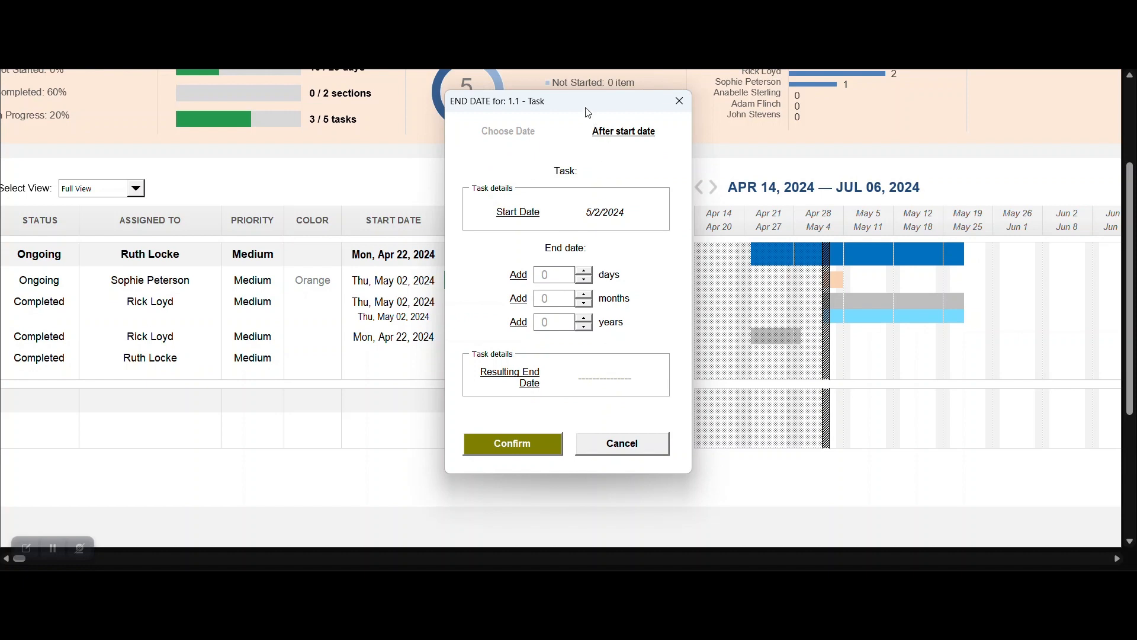
pyautogui.moveTo(588, 109); pyautogui.dragTo(773, 116)
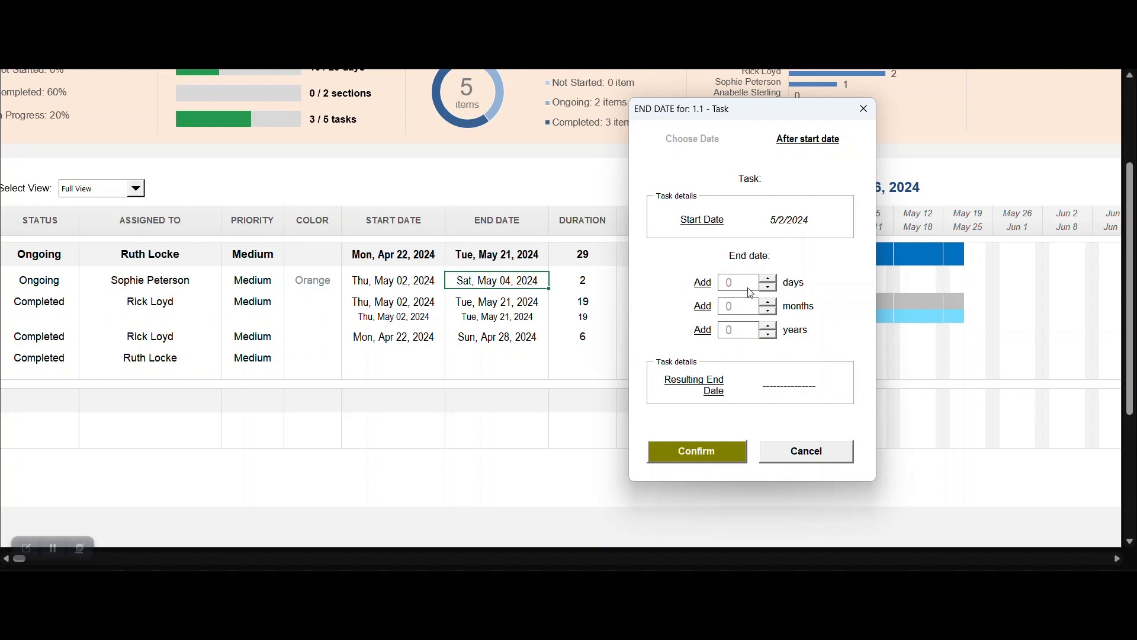
pyautogui.click(771, 279)
pyautogui.click(772, 278)
pyautogui.click(772, 278)
pyautogui.click(772, 278)
pyautogui.click(772, 279)
pyautogui.click(771, 278)
pyautogui.click(772, 278)
pyautogui.click(772, 278)
pyautogui.click(707, 451)
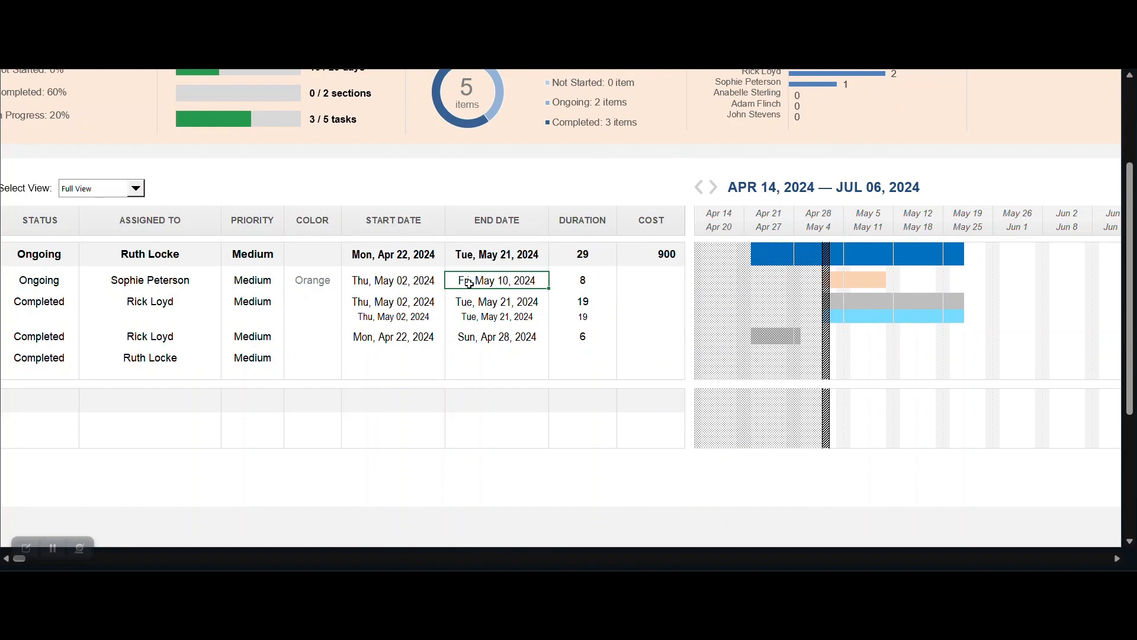
# Step: Set task 1.1's start date to May 4, 2024 from the date picker
pyautogui.click(413, 281)
pyautogui.click(413, 282)
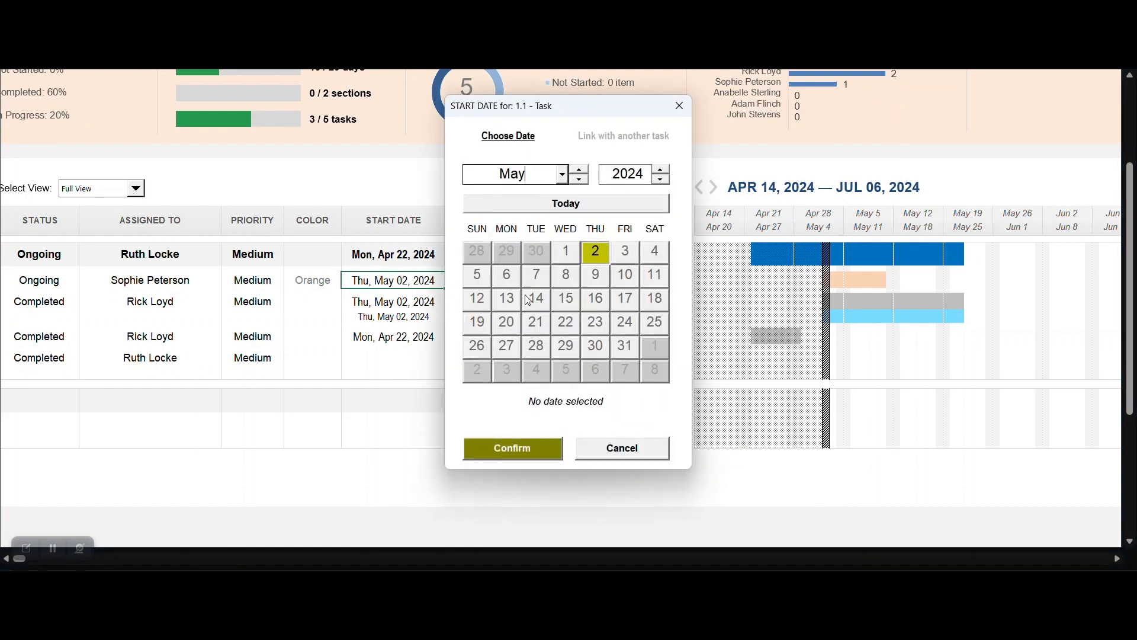
pyautogui.click(655, 252)
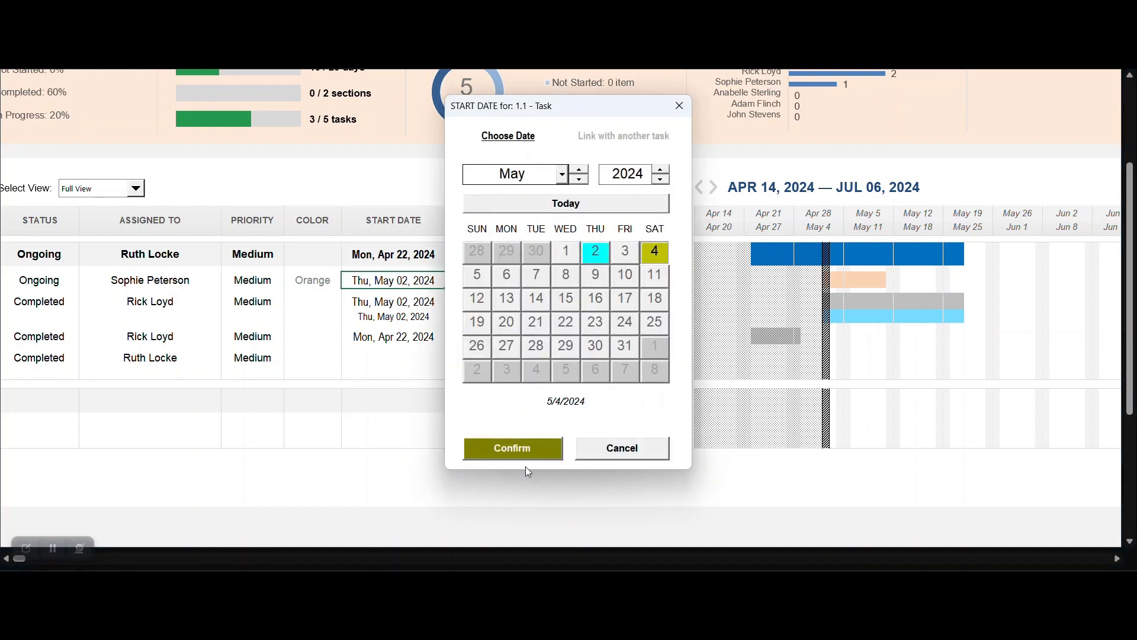
pyautogui.click(515, 448)
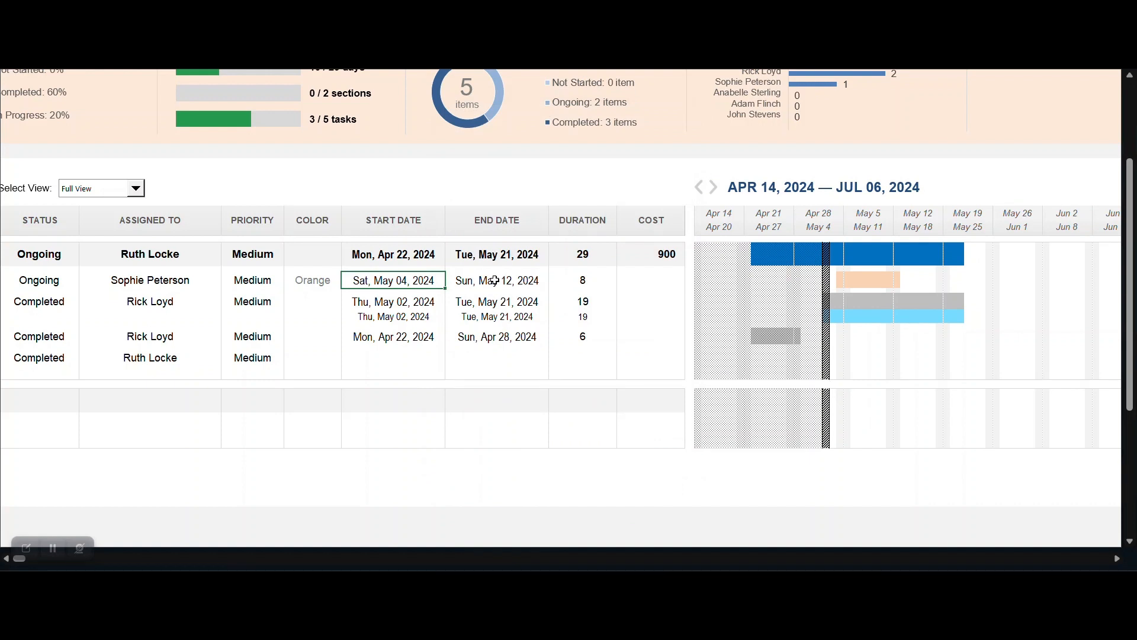
# Step: Examine task 1.1's duration and cost cells in the task table without entering a cost
pyautogui.click(670, 276)
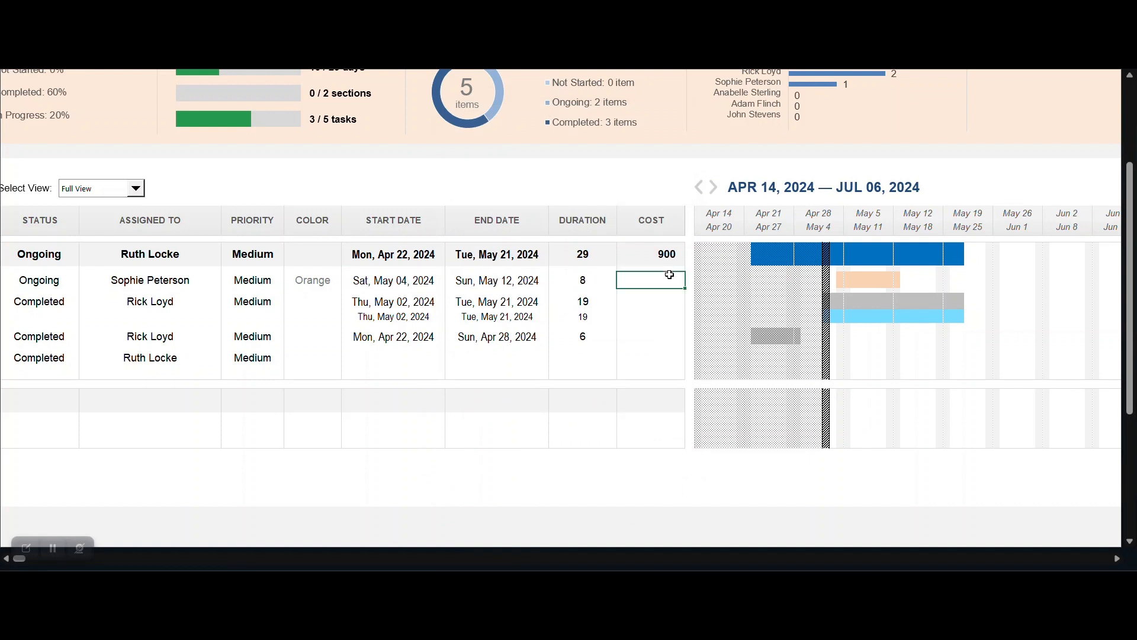
pyautogui.click(596, 276)
pyautogui.click(622, 282)
pyautogui.hscroll(-5, 645, 278)
pyautogui.middleClick(477, 355)
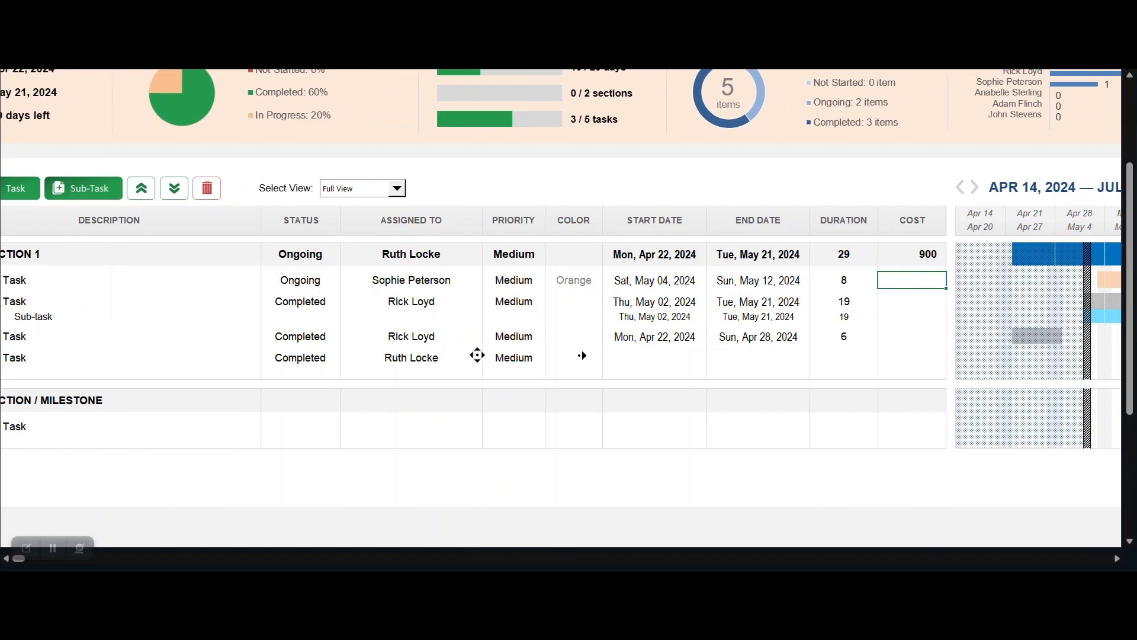
# Step: Advance the Gantt chart's timeline week by week to a period starting in mid-May 2024
pyautogui.hscroll(4, 582, 356)
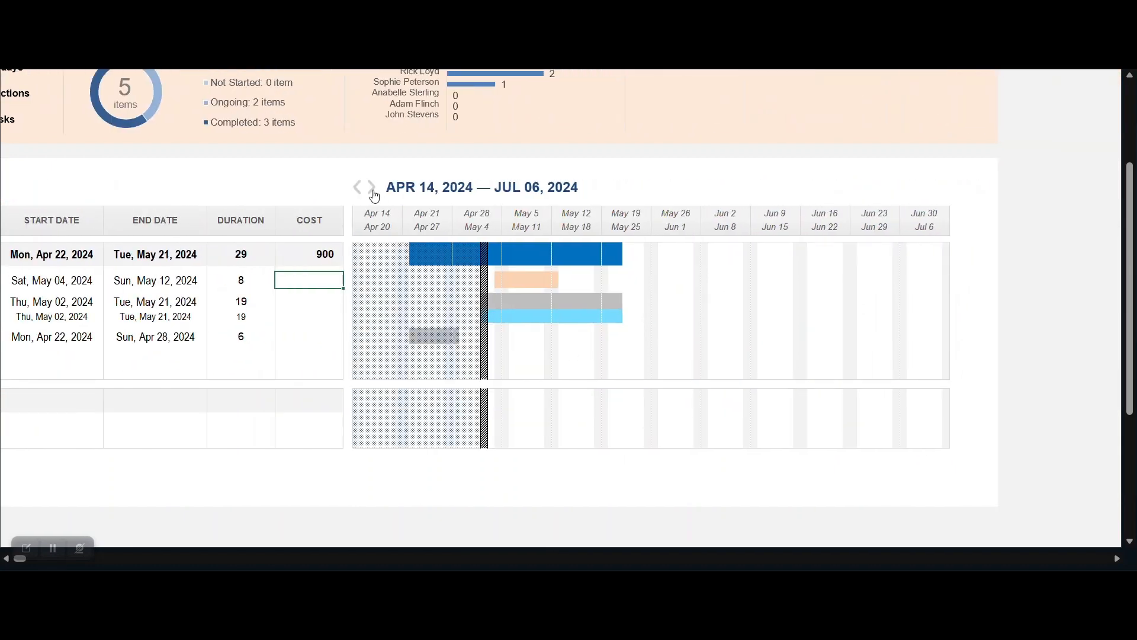
pyautogui.doubleClick(373, 188)
pyautogui.click(373, 188)
pyautogui.click(372, 188)
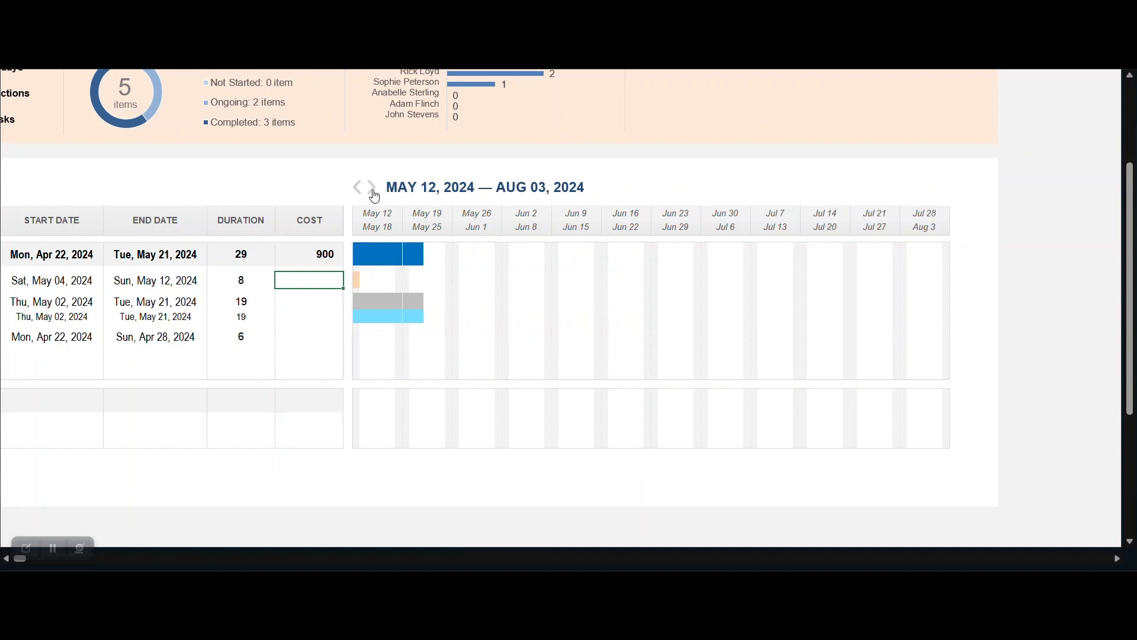
pyautogui.click(372, 188)
# Step: Shift the Gantt chart's timeline back to the period from Mar 17 to Jun 08, 2024
pyautogui.click(357, 188)
pyautogui.click(357, 188)
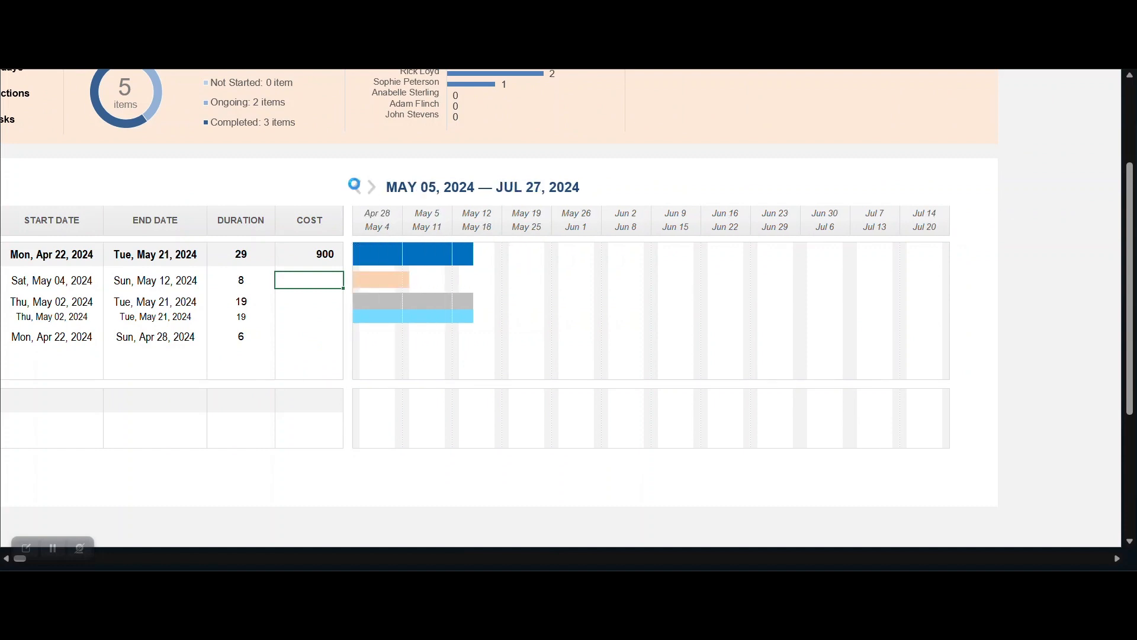
pyautogui.click(357, 188)
pyautogui.click(357, 188)
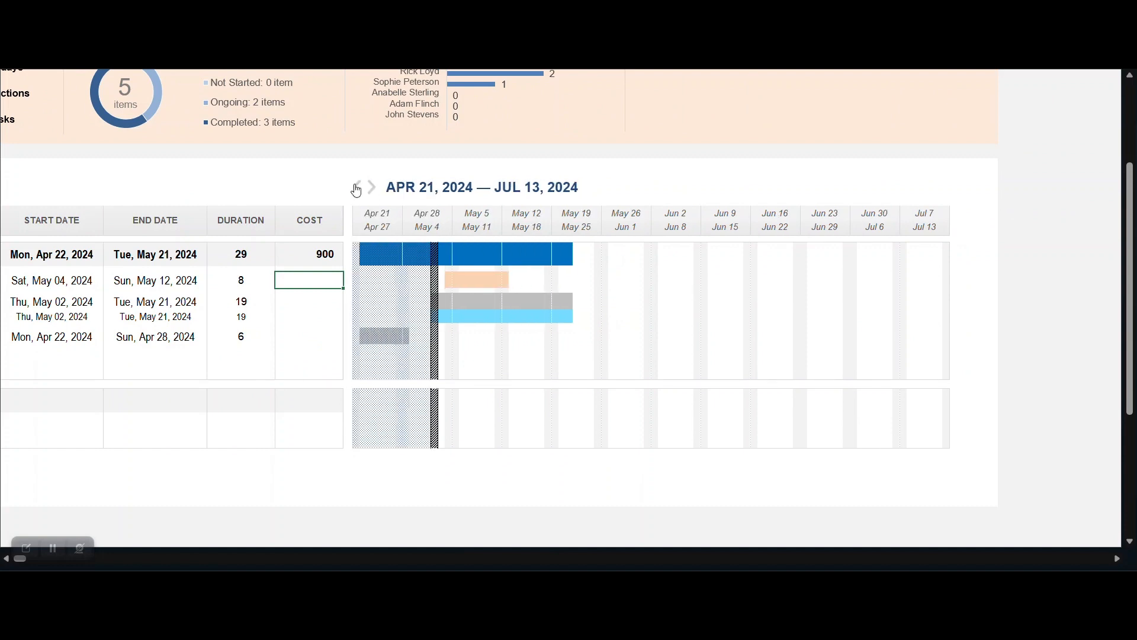
pyautogui.click(357, 188)
pyautogui.click(357, 188)
pyautogui.click(357, 188)
pyautogui.click(357, 188)
pyautogui.click(357, 188)
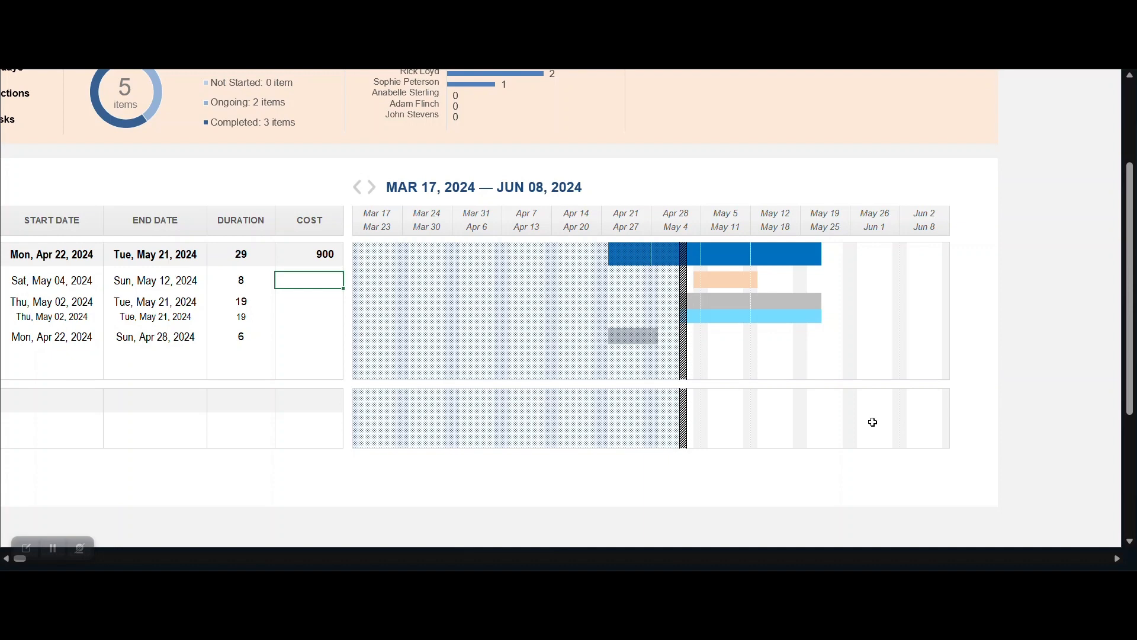
# Step: Add a third section to the task table and three more tasks under section 2
pyautogui.hscroll(-10, 472, 292)
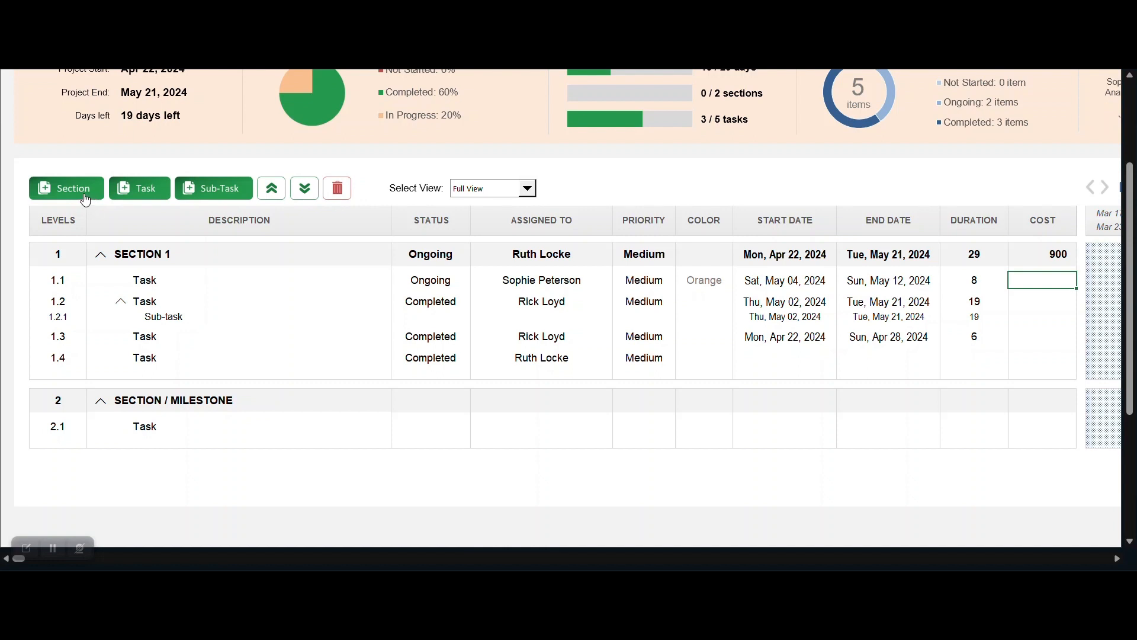
pyautogui.click(86, 199)
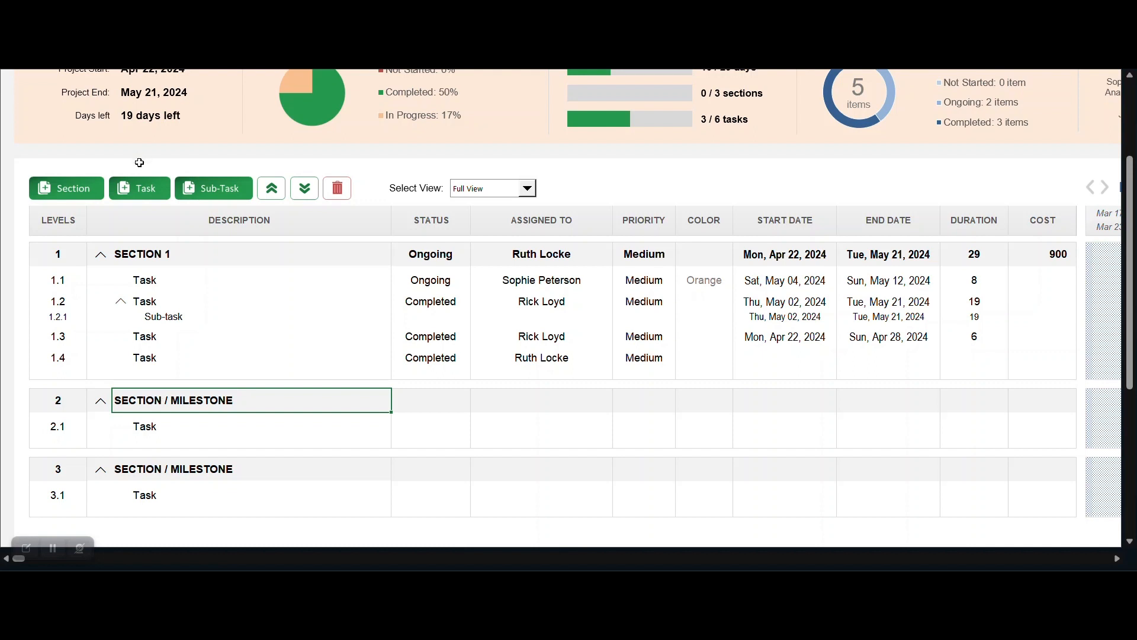
pyautogui.click(142, 187)
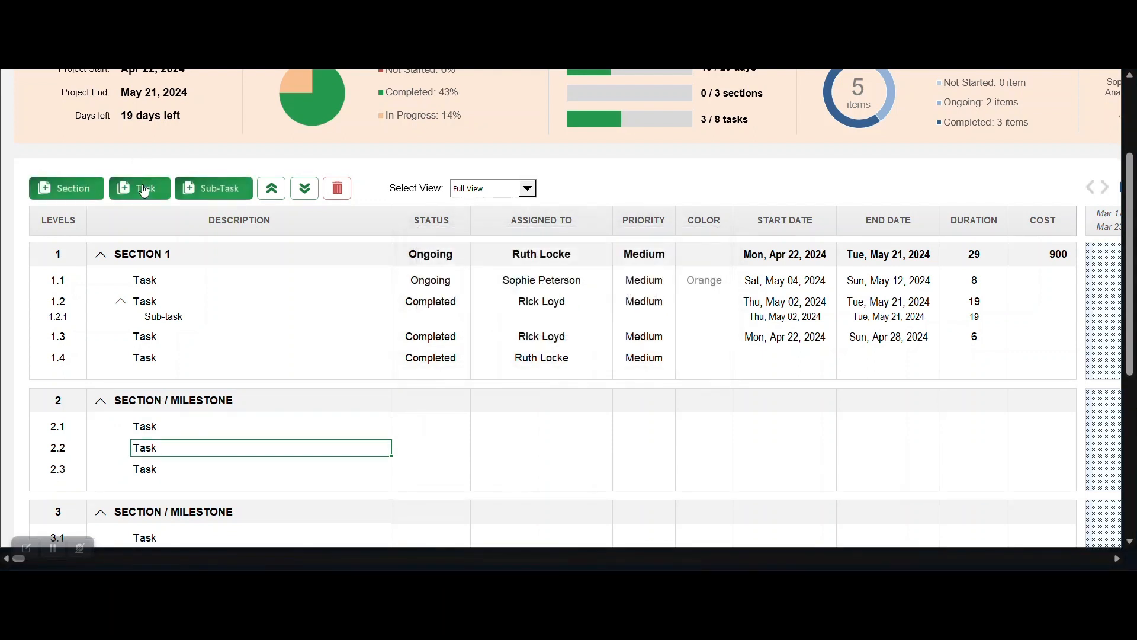
pyautogui.click(142, 187)
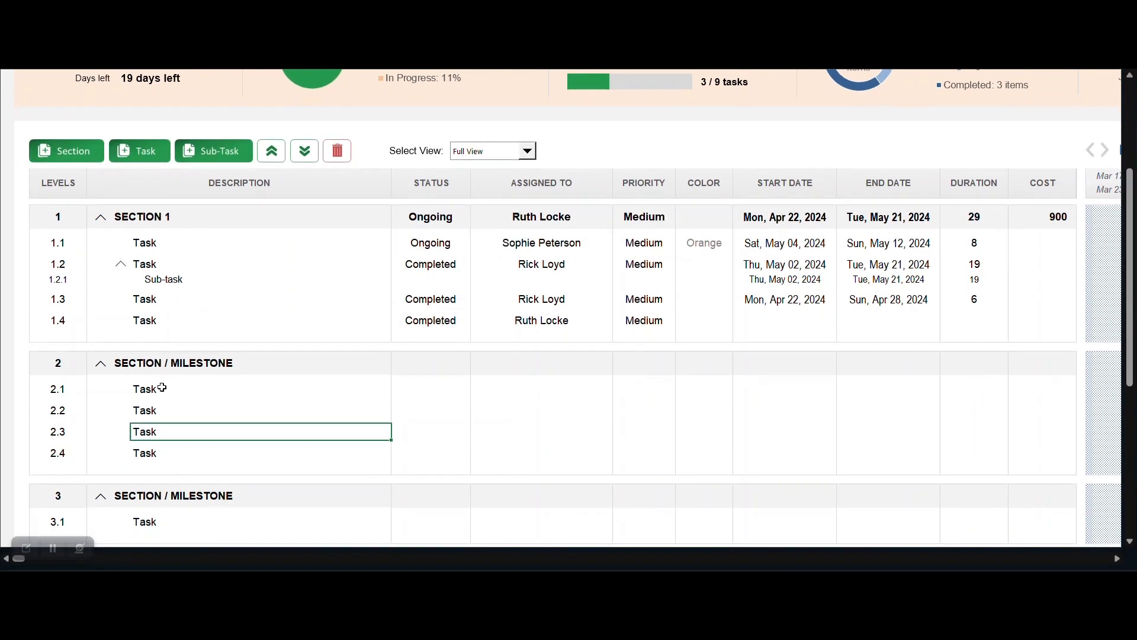
# Step: Add three sub-tasks under task 2.1 in the second section
pyautogui.click(169, 388)
pyautogui.click(230, 157)
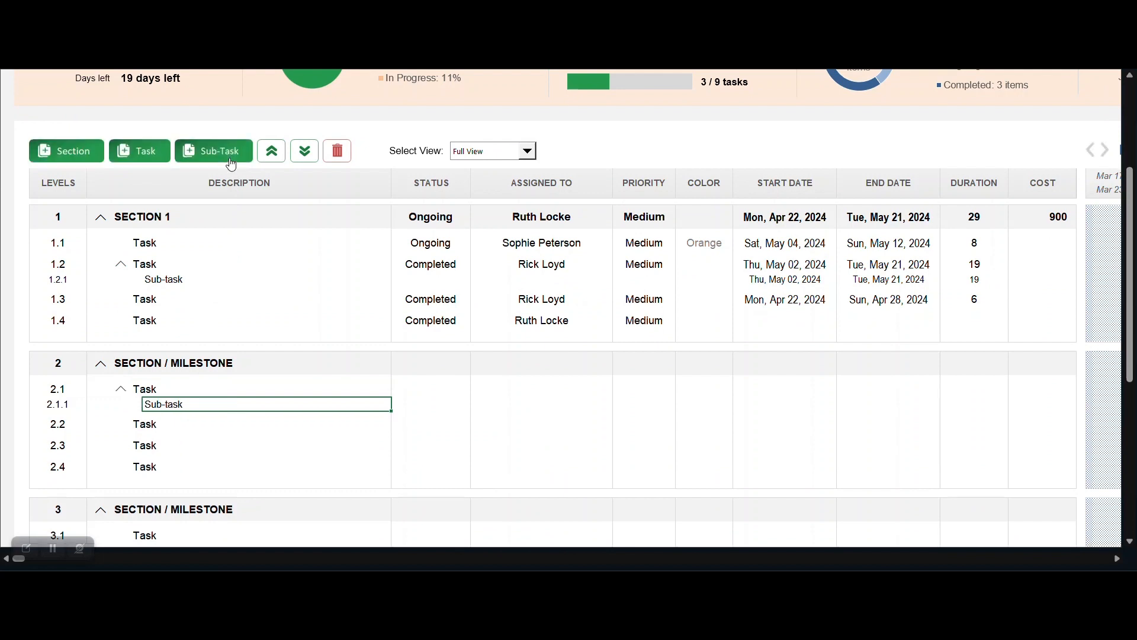
pyautogui.click(230, 157)
pyautogui.click(230, 157)
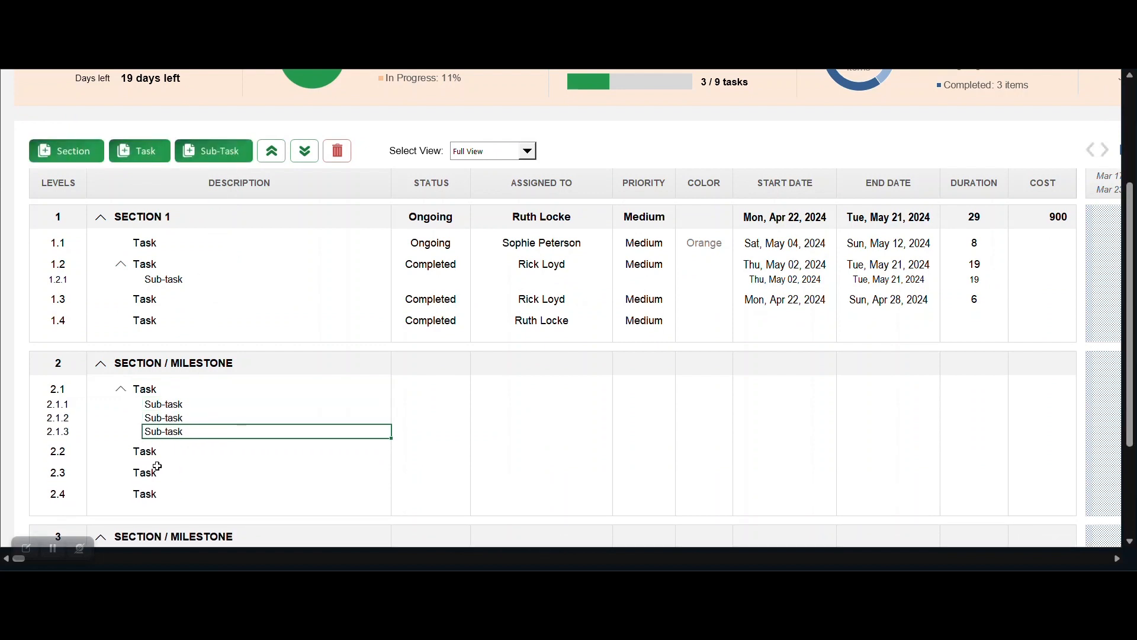
# Step: Move task 2.1 with its sub-tasks down two positions within section 2, and back up one position
pyautogui.click(171, 385)
pyautogui.click(296, 150)
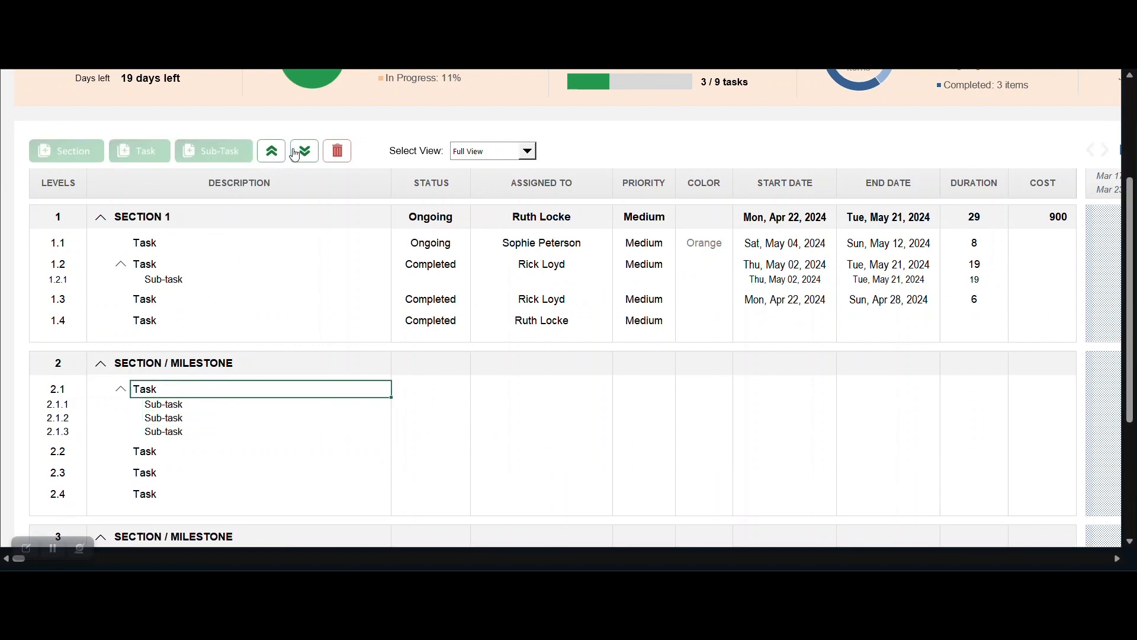
pyautogui.click(299, 152)
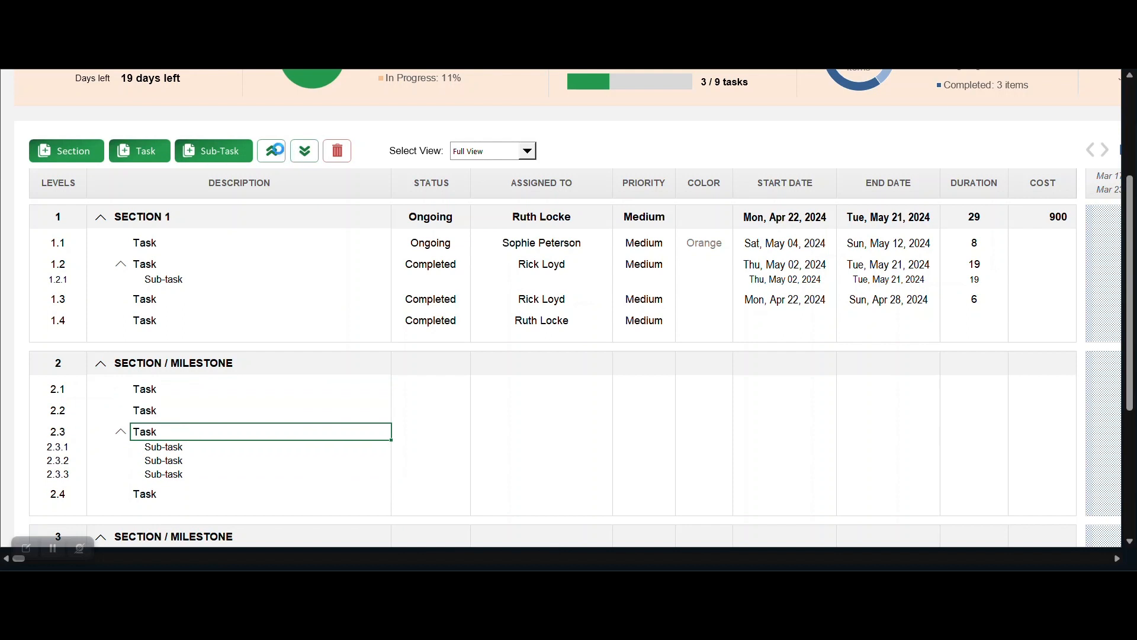
pyautogui.click(283, 155)
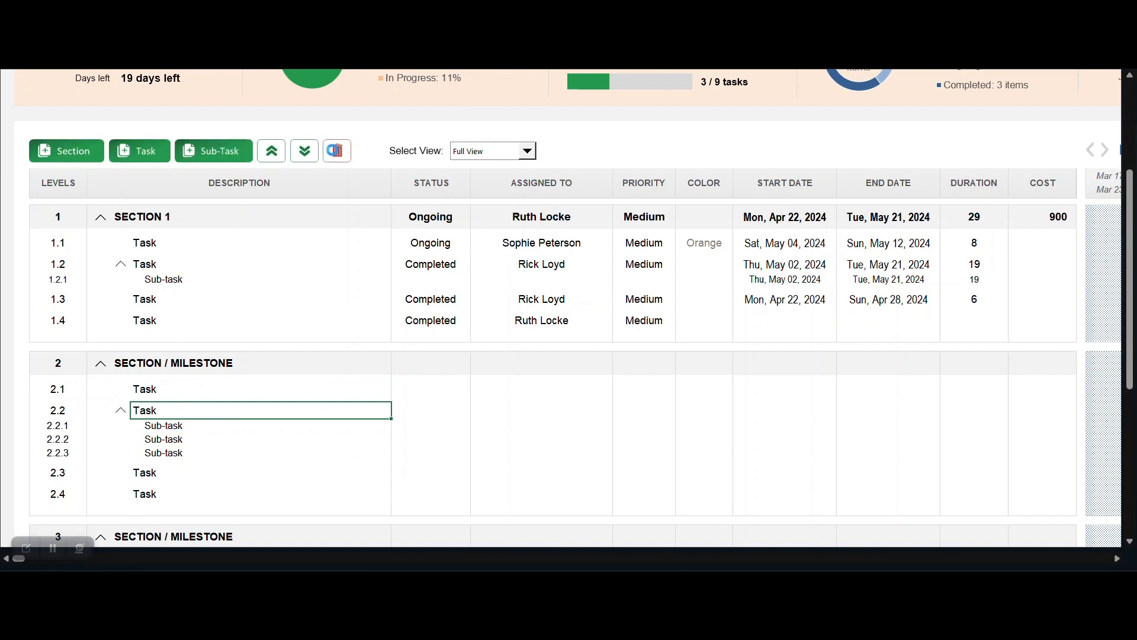
# Step: Delete the last two tasks of section 2, keeping task 2.2 and its sub-tasks
pyautogui.click(333, 153)
pyautogui.click(663, 345)
pyautogui.click(140, 469)
pyautogui.click(344, 154)
pyautogui.click(609, 346)
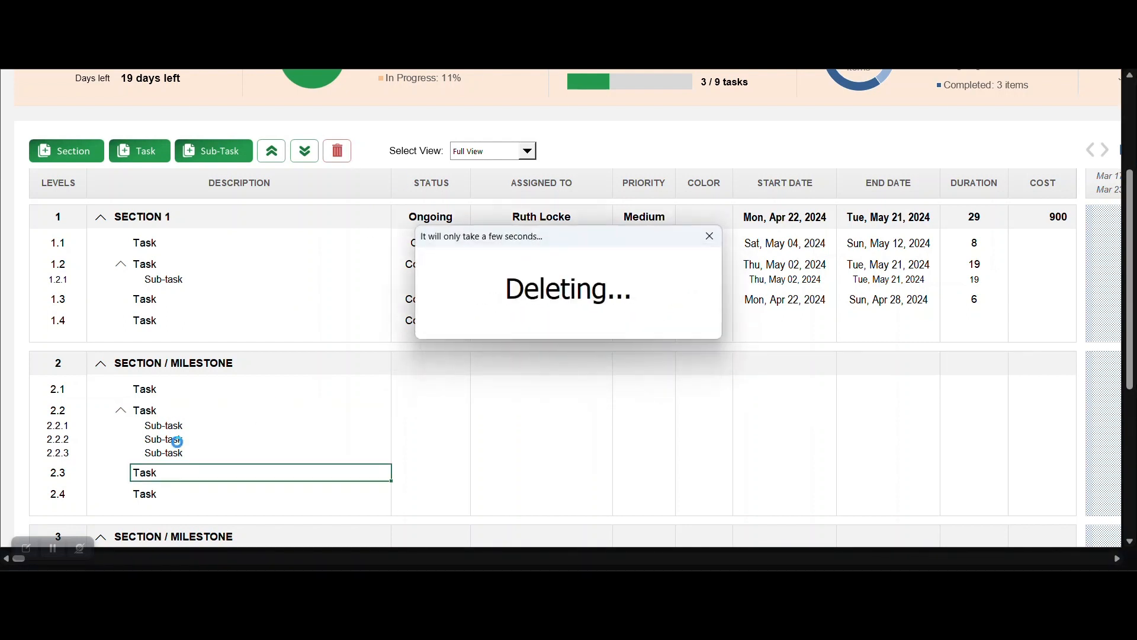
pyautogui.click(164, 475)
pyautogui.click(338, 151)
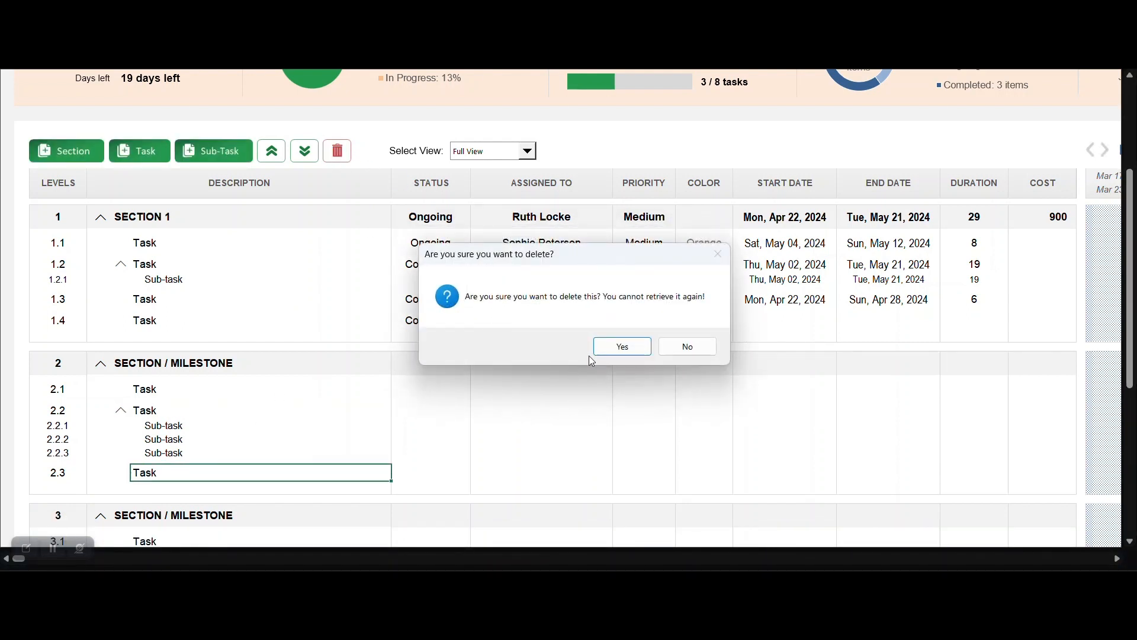
pyautogui.click(592, 346)
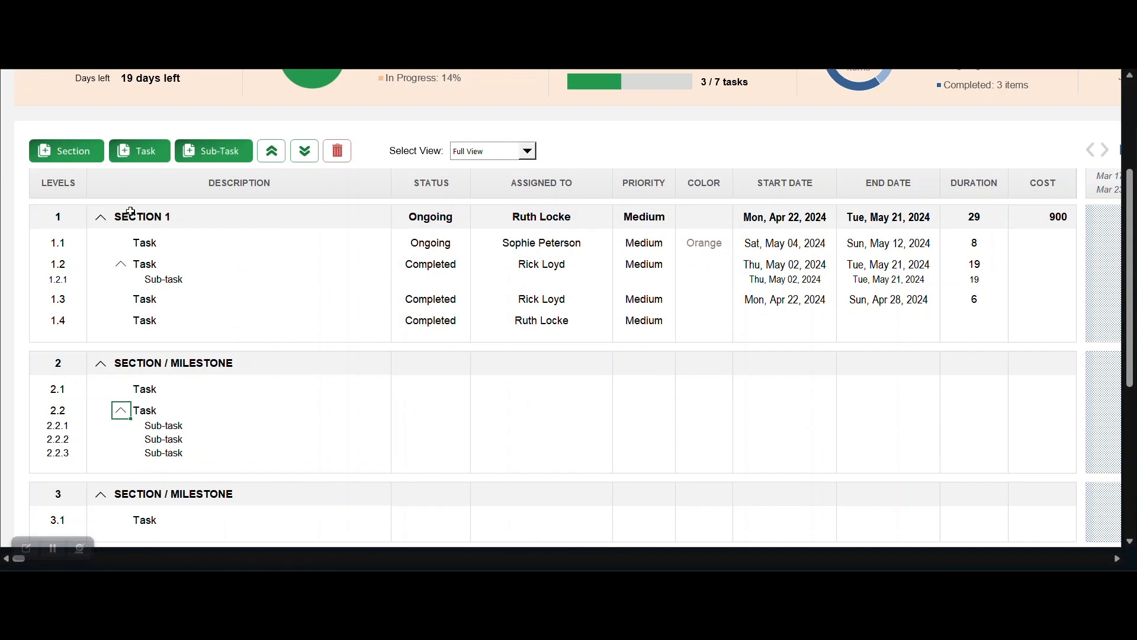
# Step: Collapse section 1 in the task table and expand it again, twice
pyautogui.scroll(-3, 133, 213)
pyautogui.scroll(3, 141, 255)
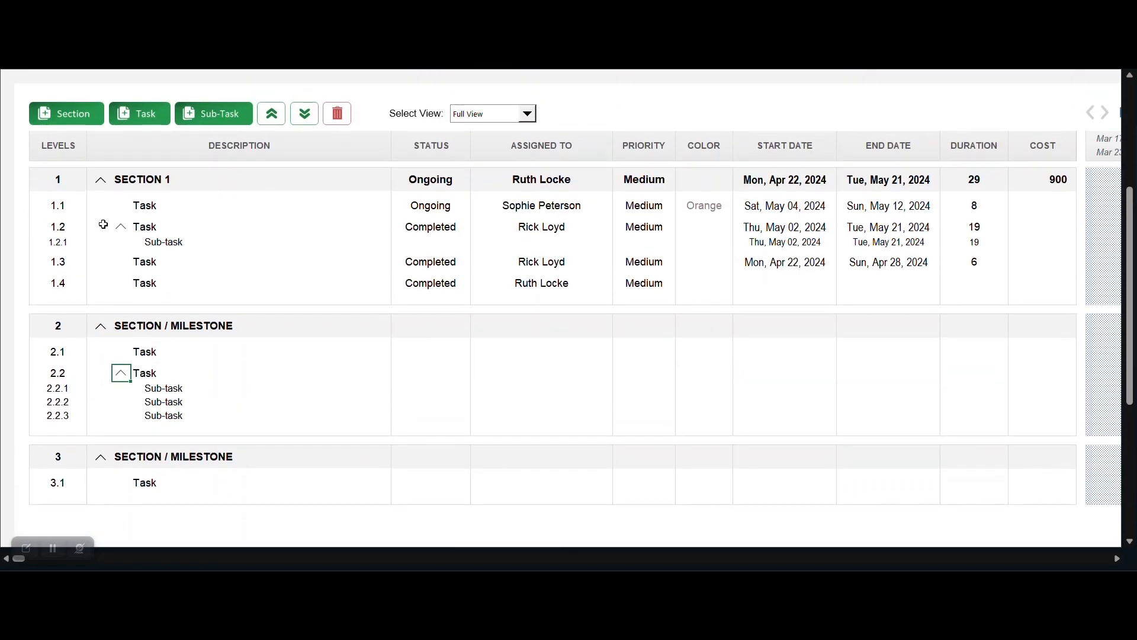
pyautogui.click(98, 179)
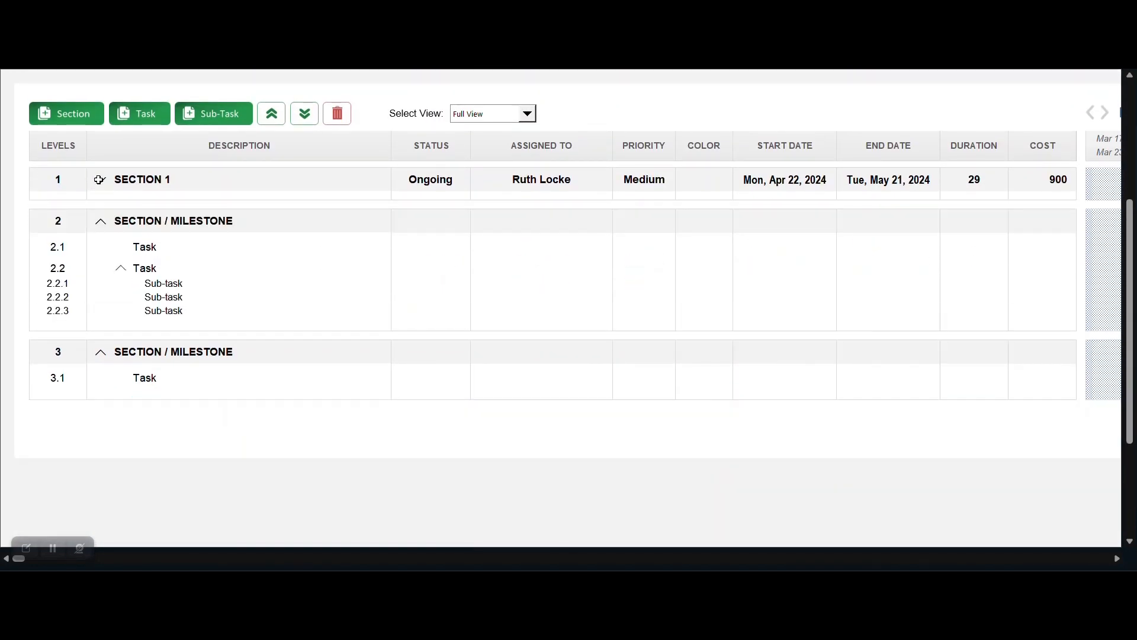
pyautogui.click(99, 179)
pyautogui.click(99, 179)
pyautogui.click(98, 179)
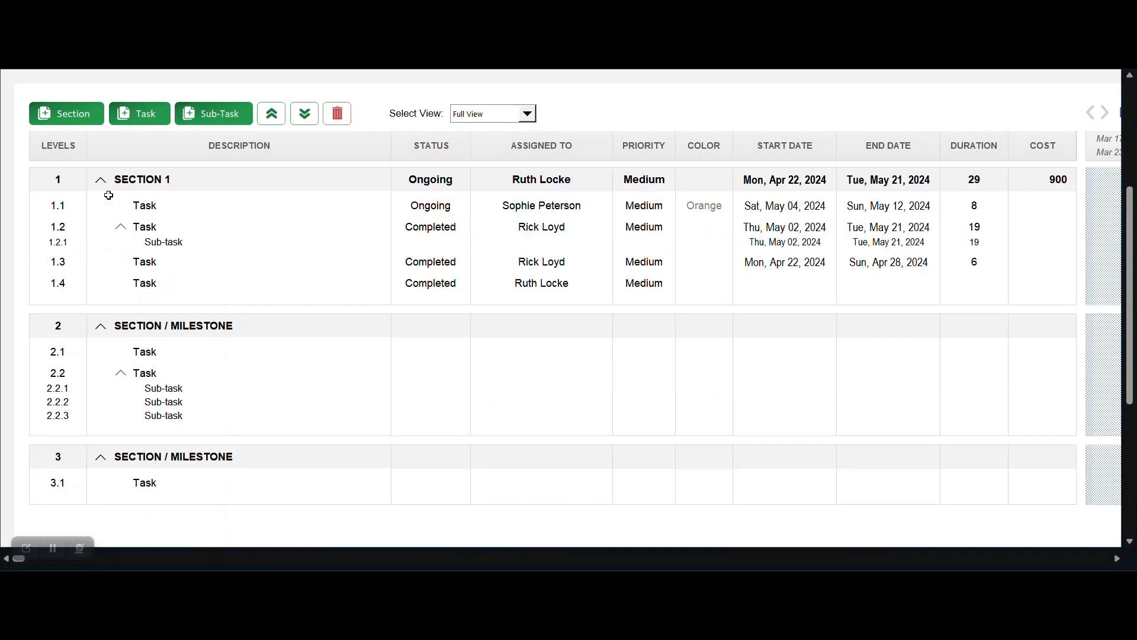
# Step: Collapse the sub-tasks under task 2.2
pyautogui.click(119, 372)
pyautogui.click(121, 373)
pyautogui.click(121, 374)
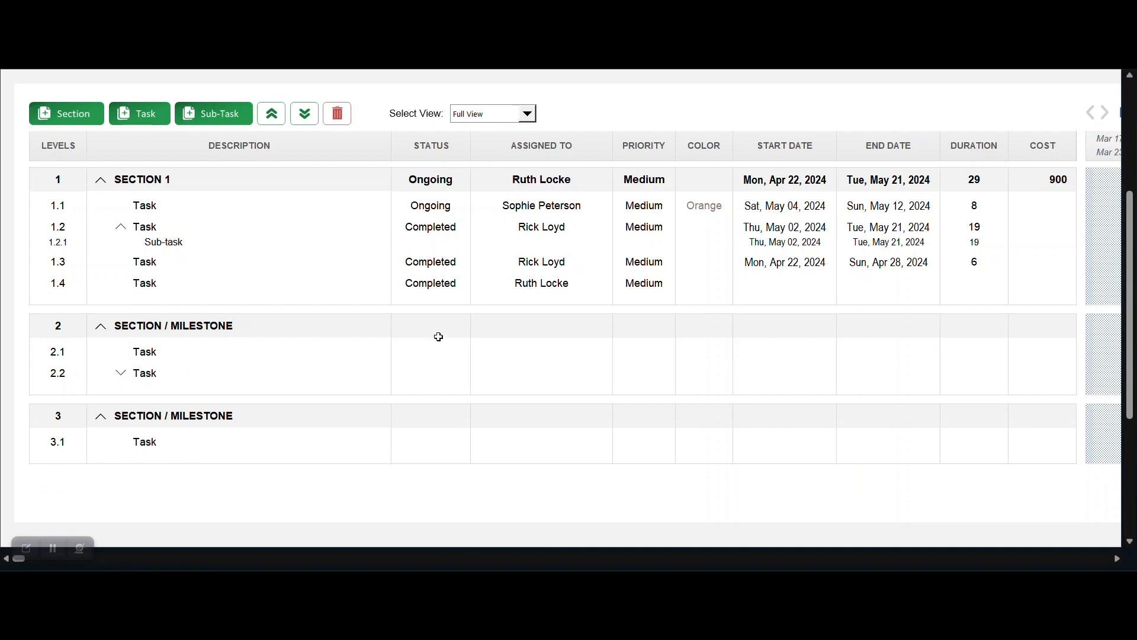
# Step: Set Monday as the first day of the week in the template's Gantt chart settings
pyautogui.scroll(4, 439, 336)
pyautogui.click(751, 124)
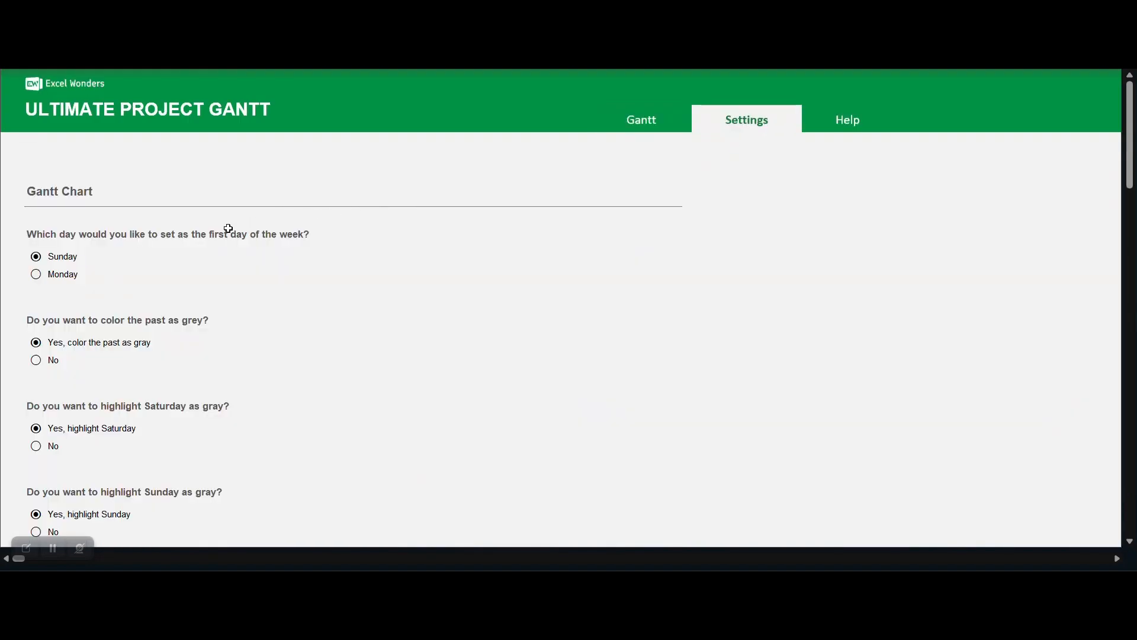
pyautogui.scroll(-10, 137, 231)
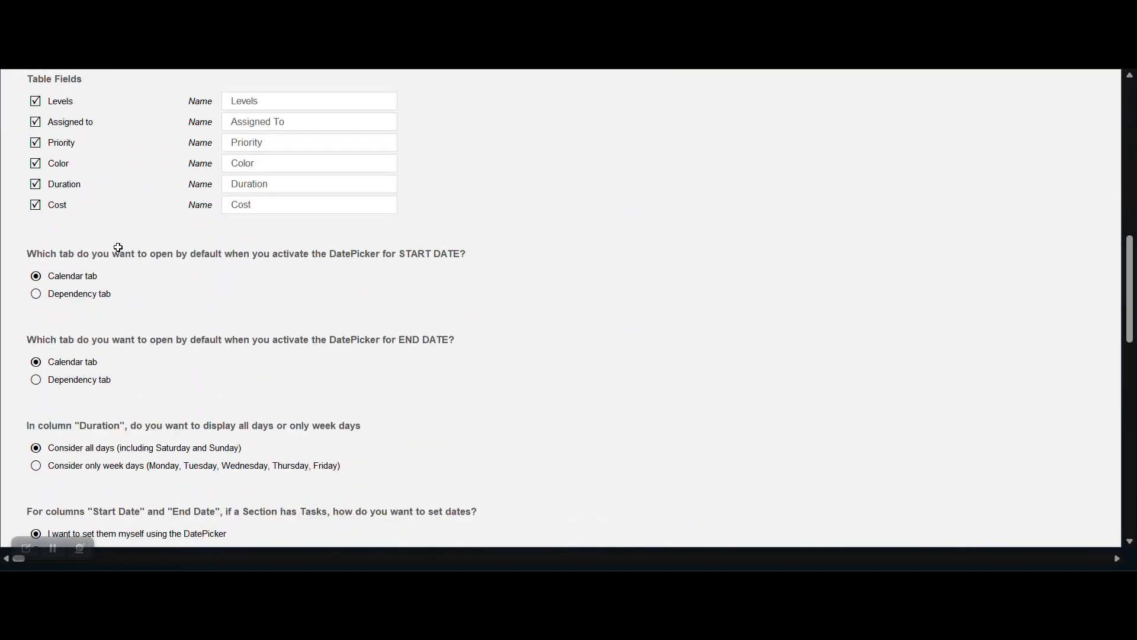
pyautogui.scroll(10, 119, 247)
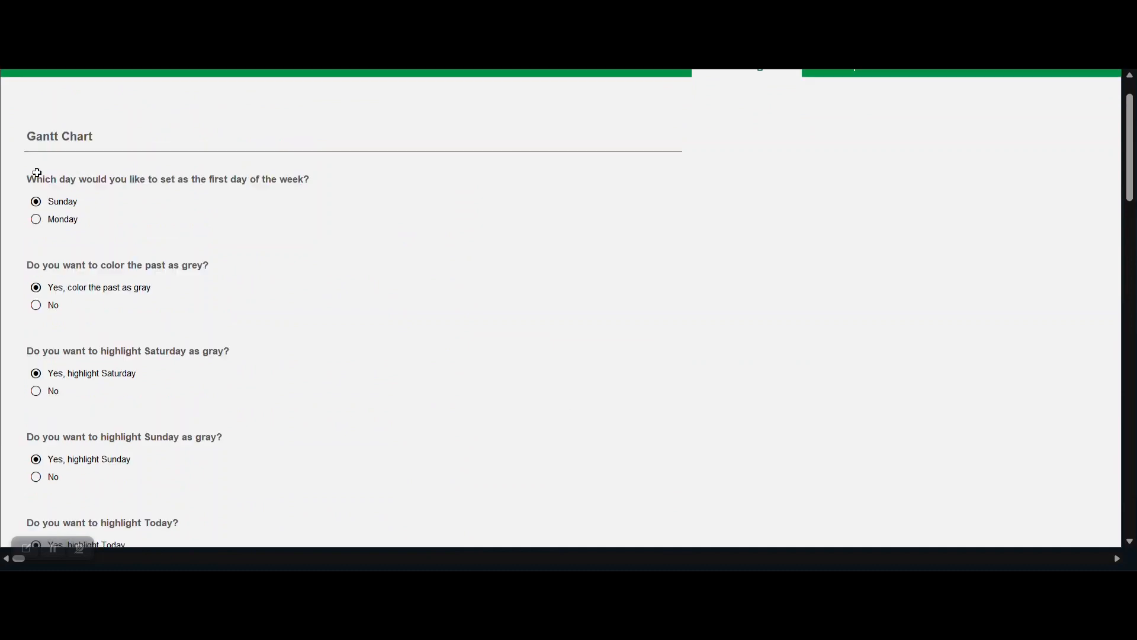
pyautogui.scroll(1, 36, 173)
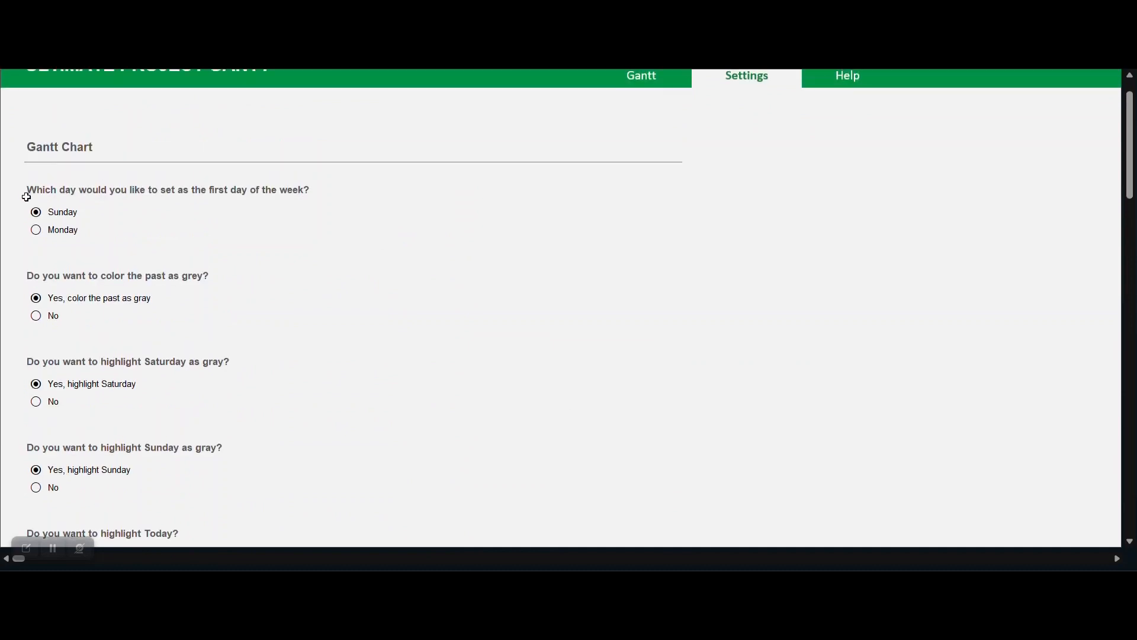
pyautogui.click(36, 230)
pyautogui.scroll(1, 502, 215)
# Step: Return to the Gantt sheet and examine the week dates along the timeline
pyautogui.click(634, 121)
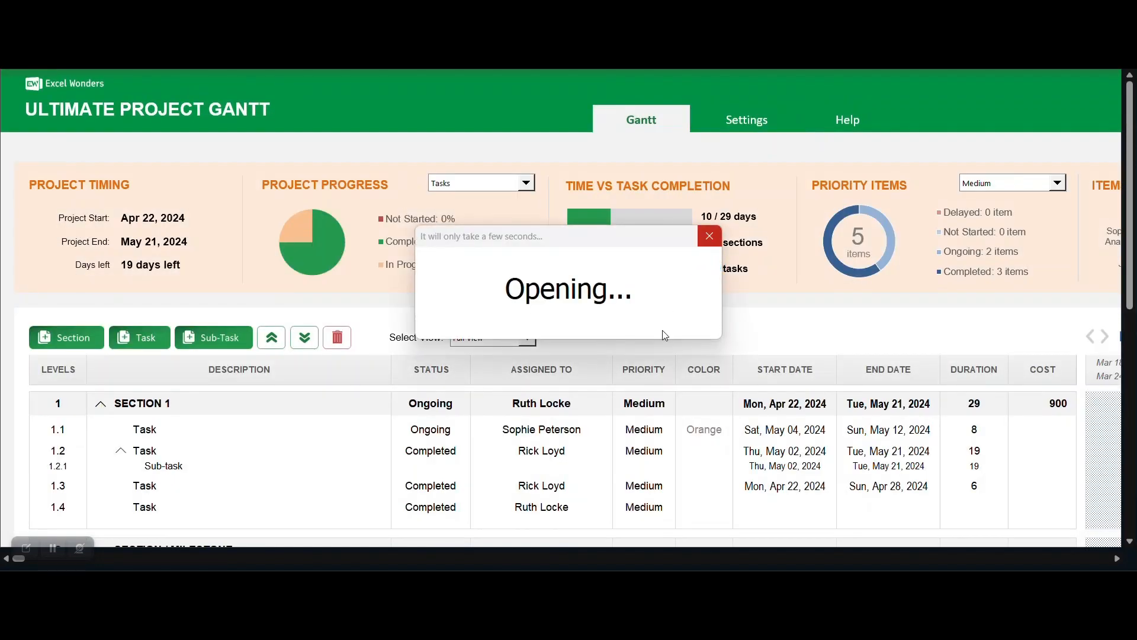
pyautogui.scroll(-3, 670, 394)
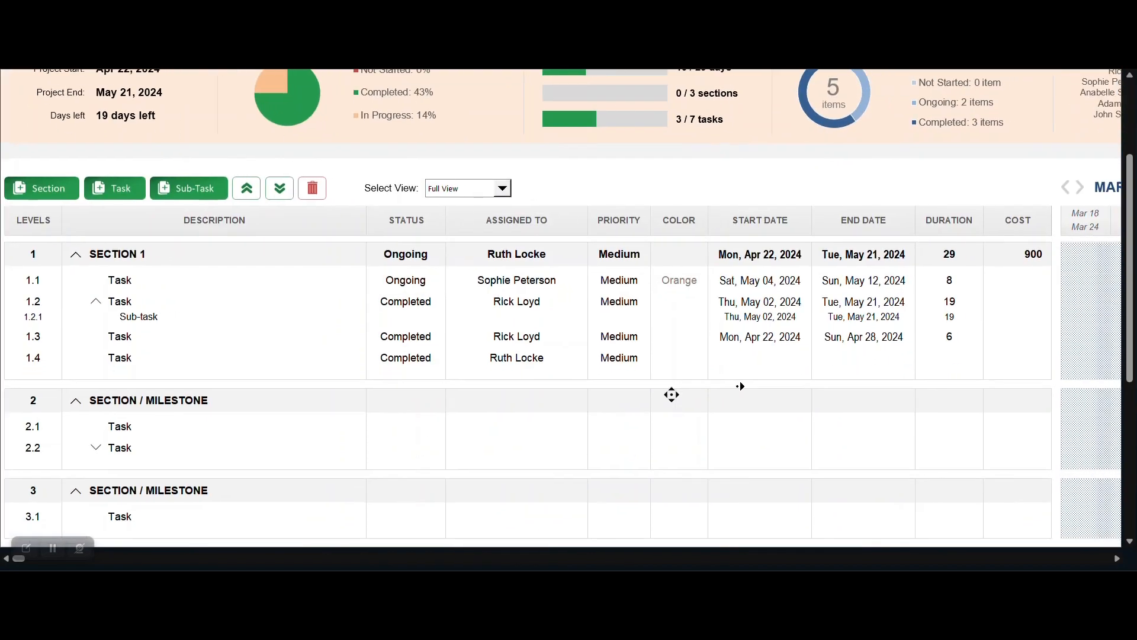
pyautogui.hscroll(8, 711, 380)
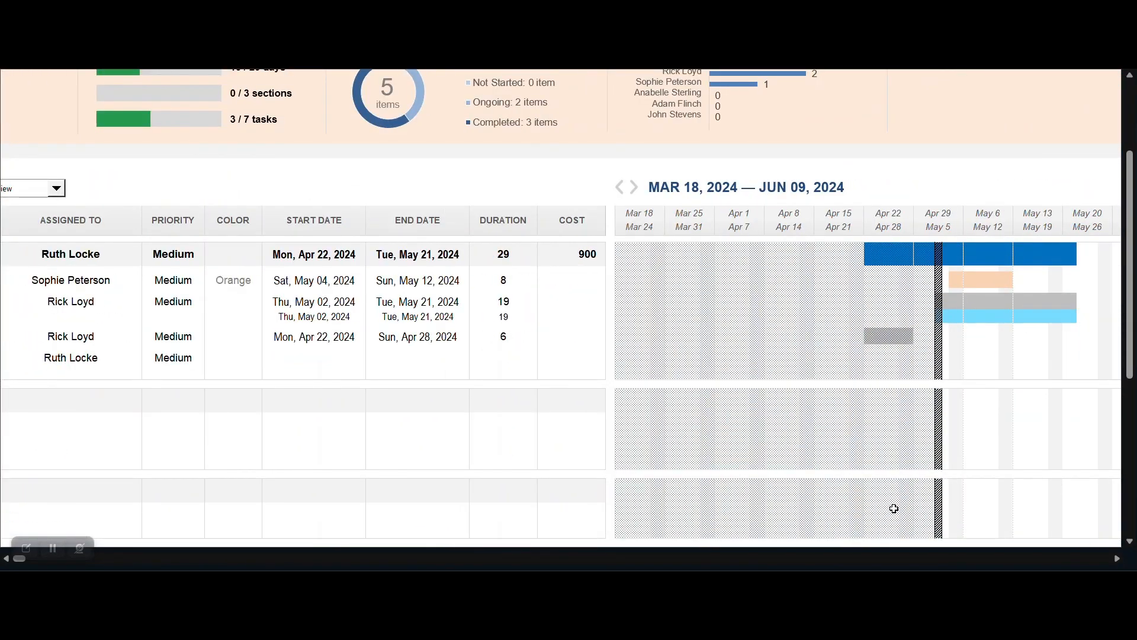
# Step: Try the Gantt chart with gray coloring of the past set to No, and restore the setting to Yes
pyautogui.scroll(3, 705, 439)
pyautogui.click(299, 121)
pyautogui.click(36, 359)
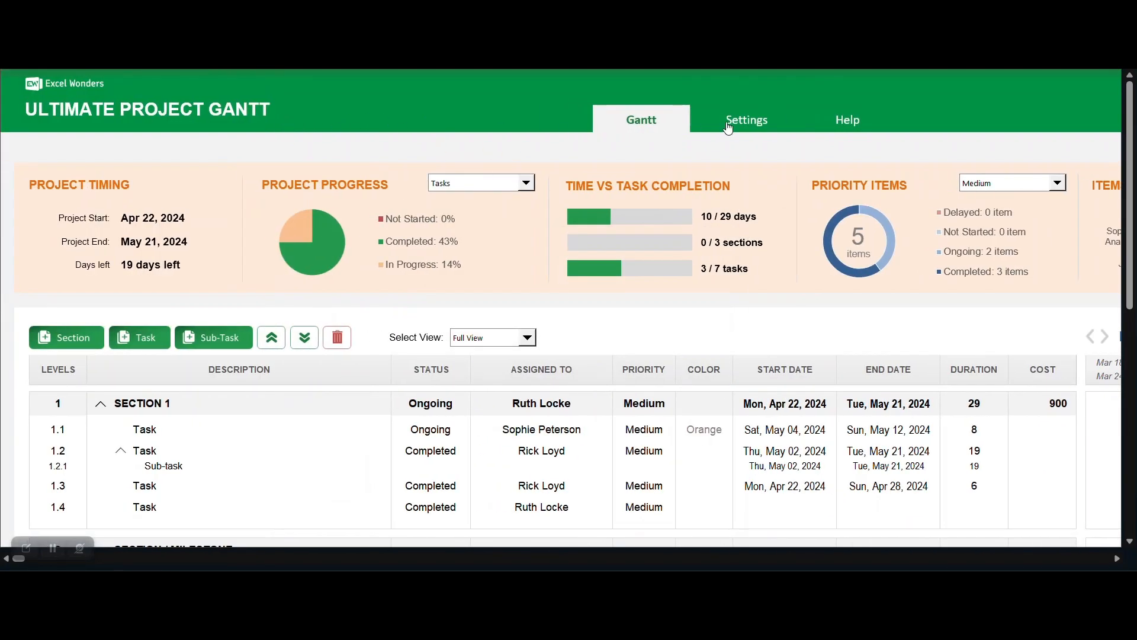
pyautogui.click(729, 124)
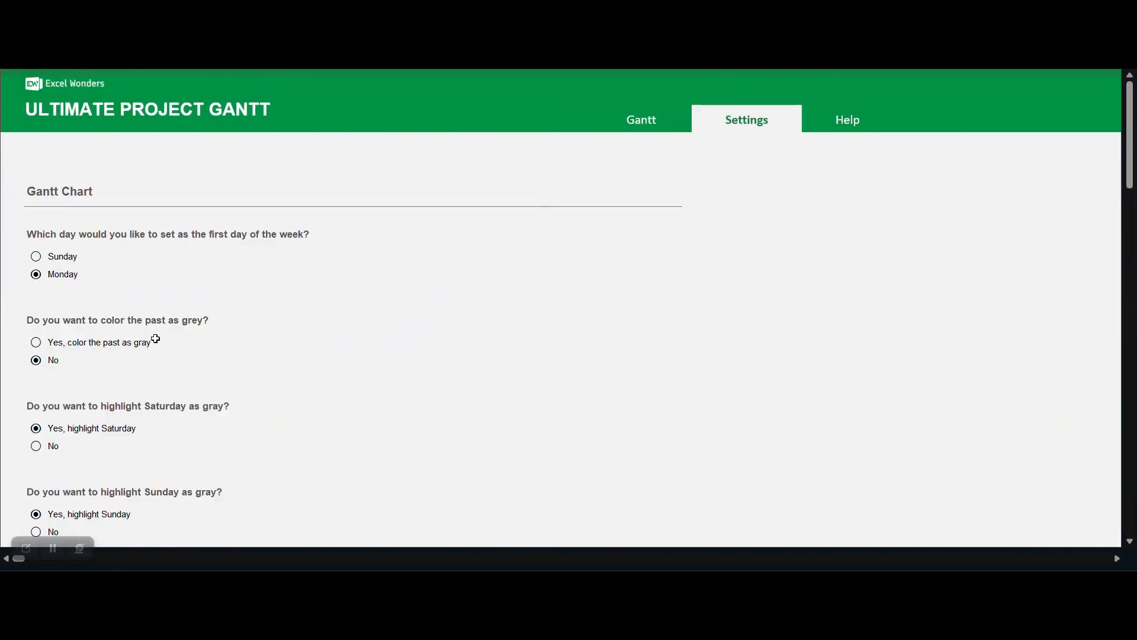
pyautogui.click(36, 341)
# Step: Disable the Priority field in the Gantt table settings and return to the Gantt sheet
pyautogui.scroll(-3, 65, 421)
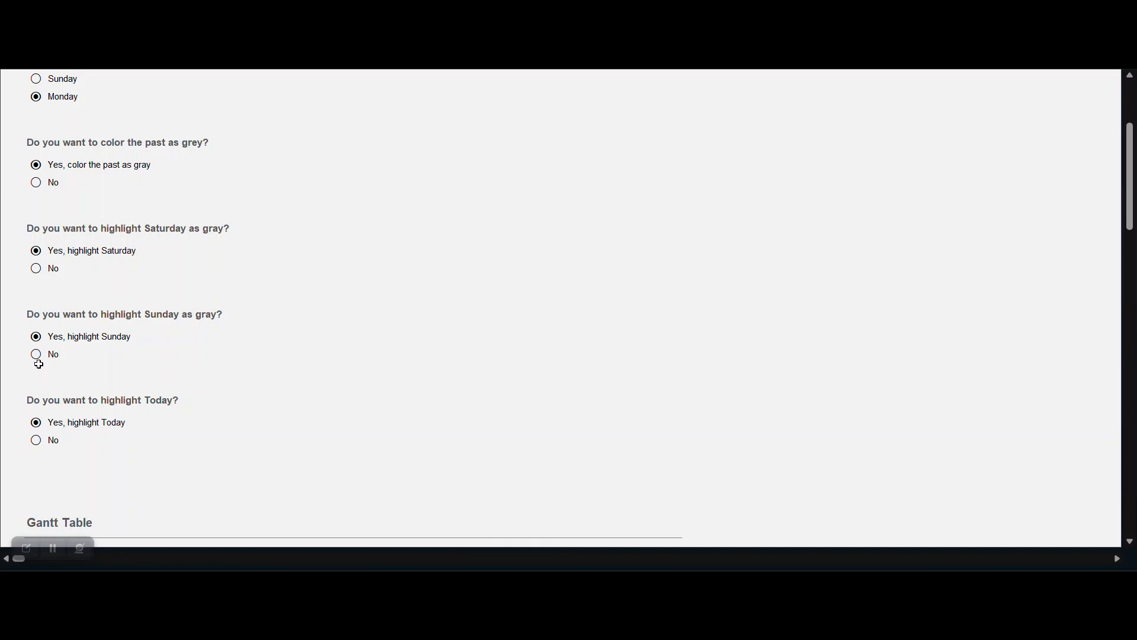
pyautogui.scroll(-3, 39, 364)
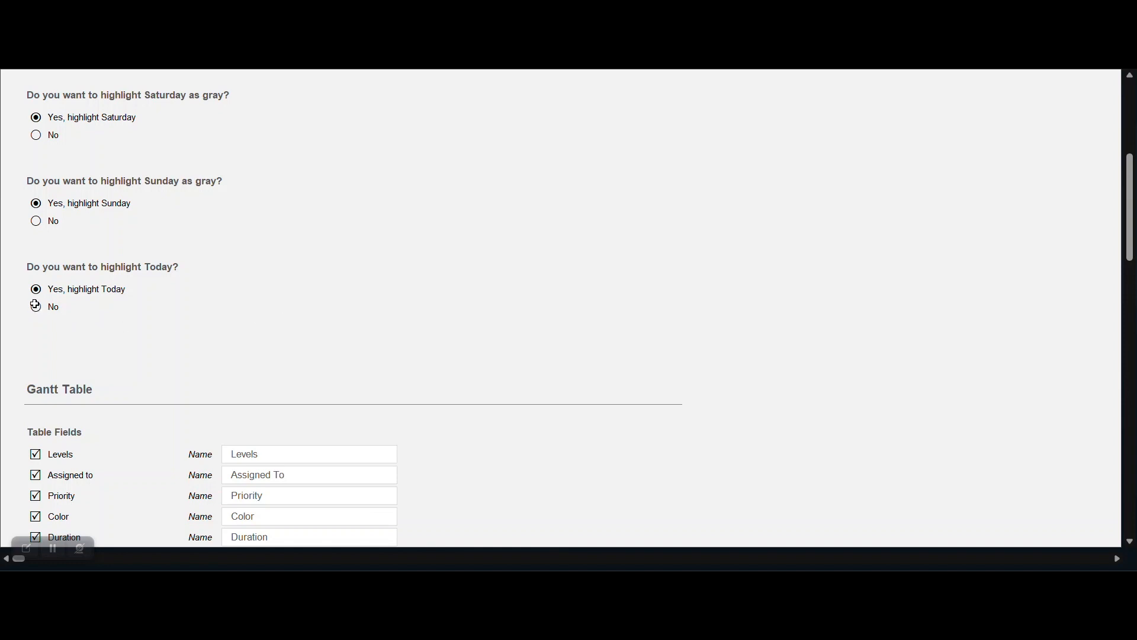
pyautogui.scroll(-5, 88, 331)
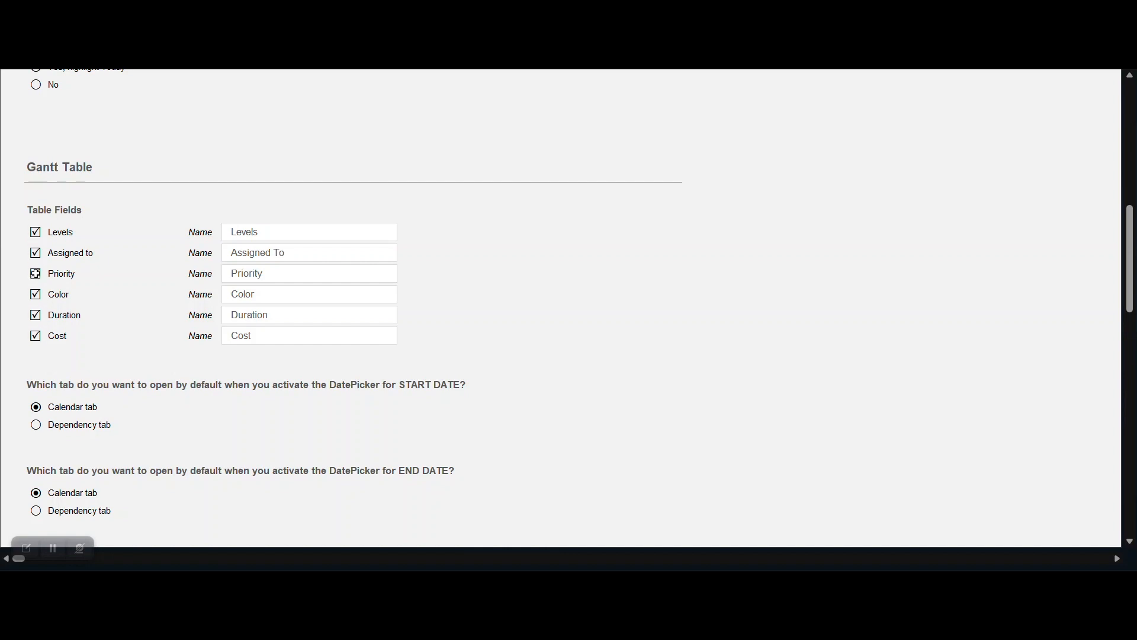
pyautogui.click(35, 273)
pyautogui.scroll(5, 624, 188)
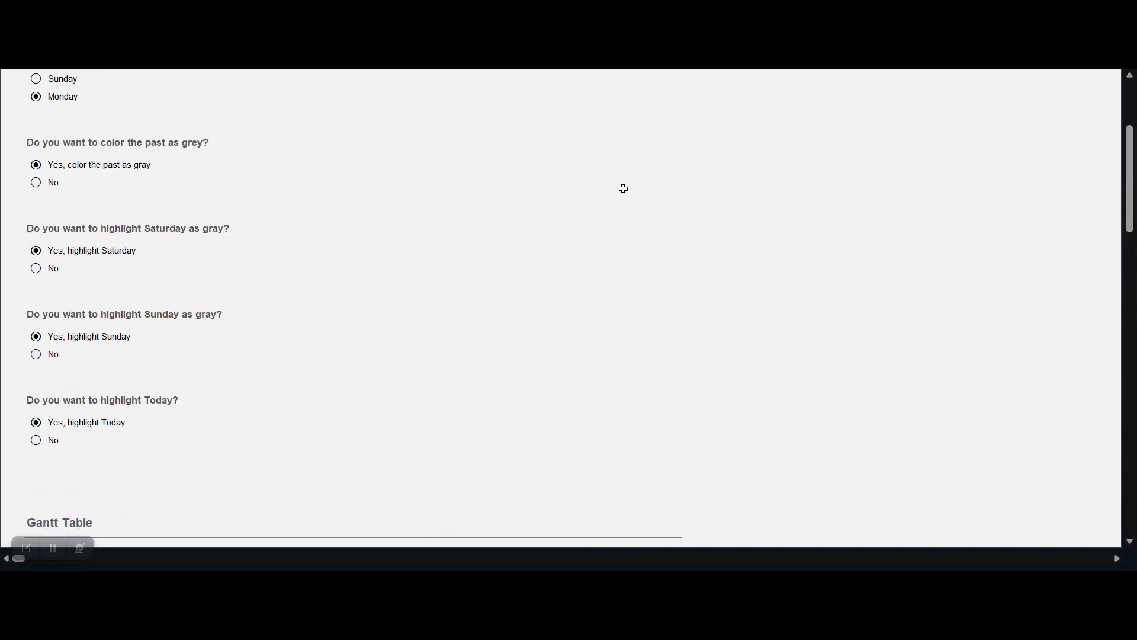
pyautogui.scroll(3, 623, 189)
pyautogui.click(680, 127)
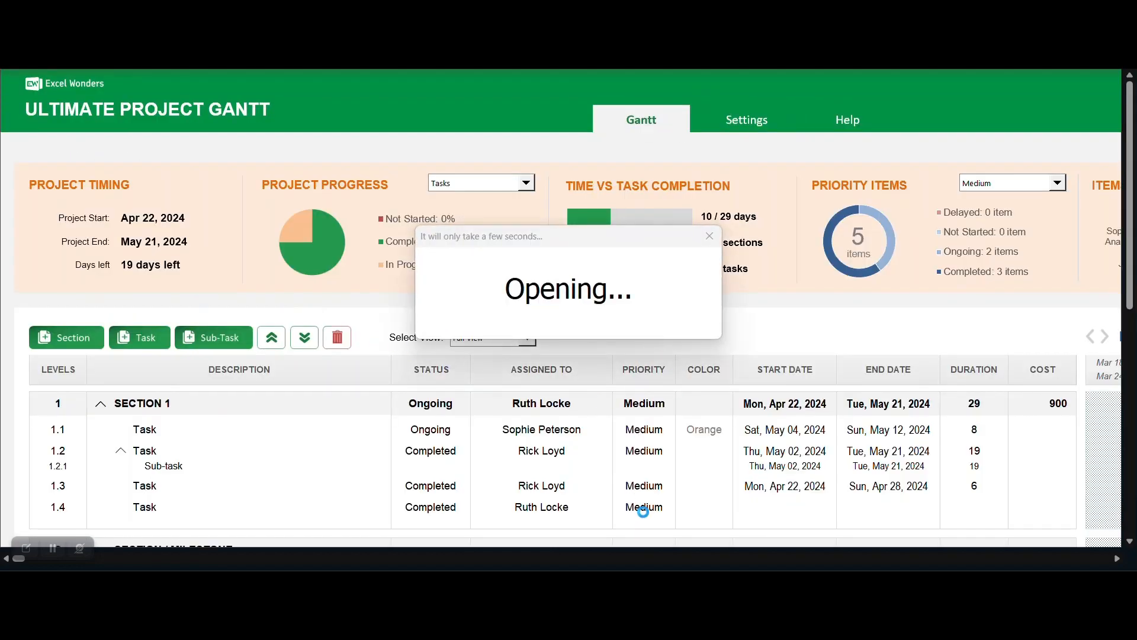
# Step: Make the Dependency tab the default for the START DATE DatePicker in the Gantt table settings
pyautogui.click(732, 126)
pyautogui.scroll(-10, 112, 360)
pyautogui.scroll(-3, 110, 360)
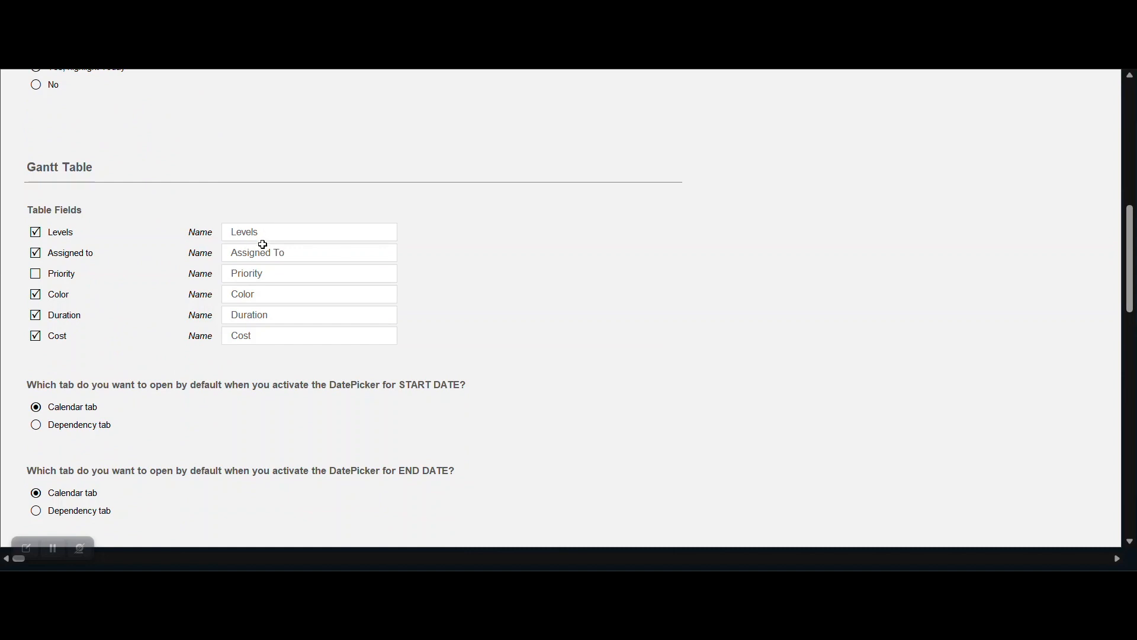
pyautogui.scroll(-5, 261, 338)
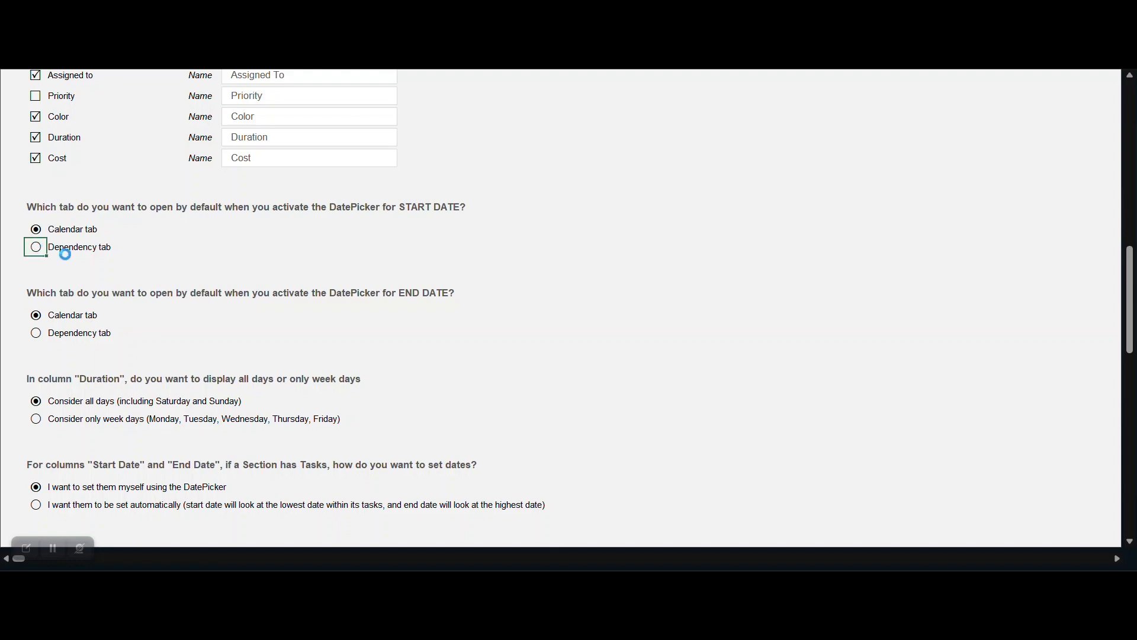
pyautogui.click(36, 247)
pyautogui.scroll(12, 695, 157)
# Step: Check task 1.1's start date picker on the Gantt sheet and close it without changing the date
pyautogui.click(640, 126)
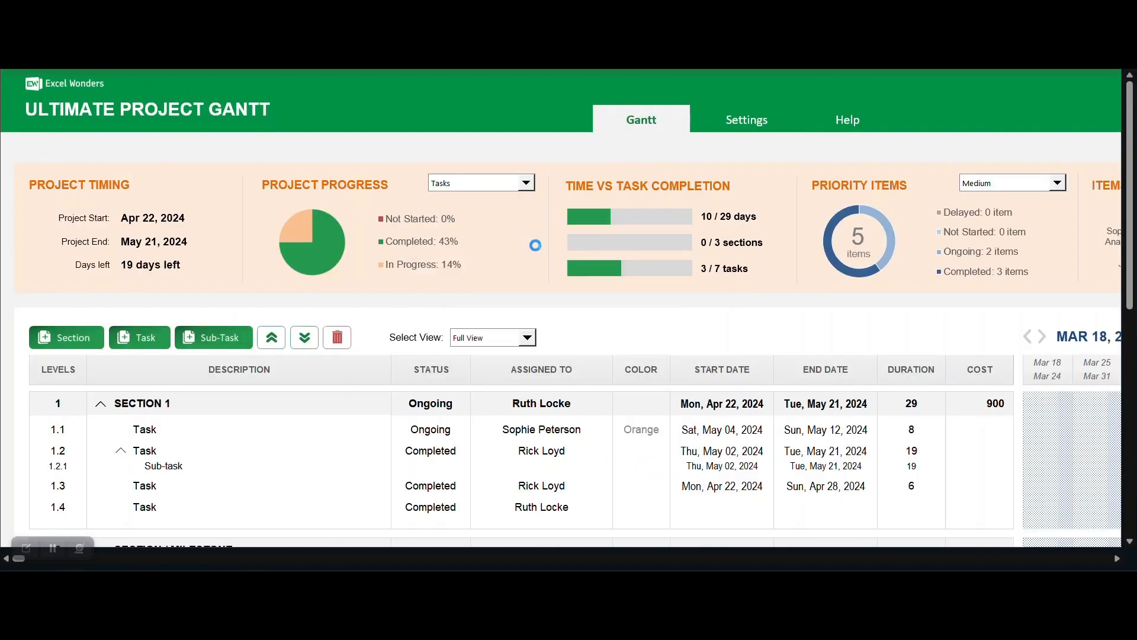
pyautogui.click(717, 433)
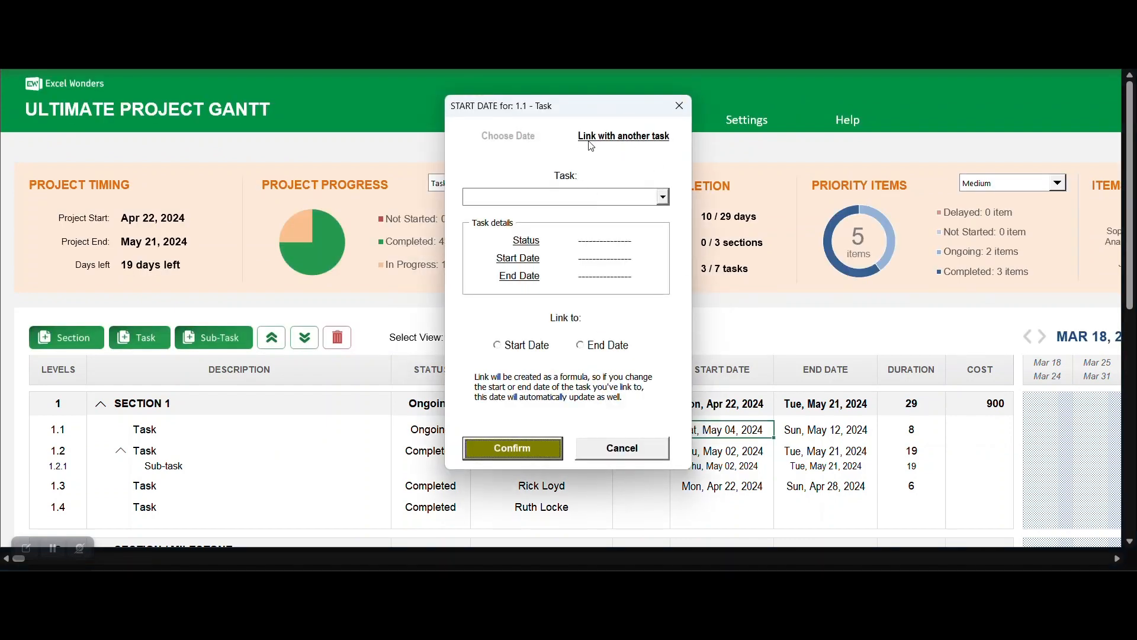
pyautogui.click(510, 138)
pyautogui.click(680, 106)
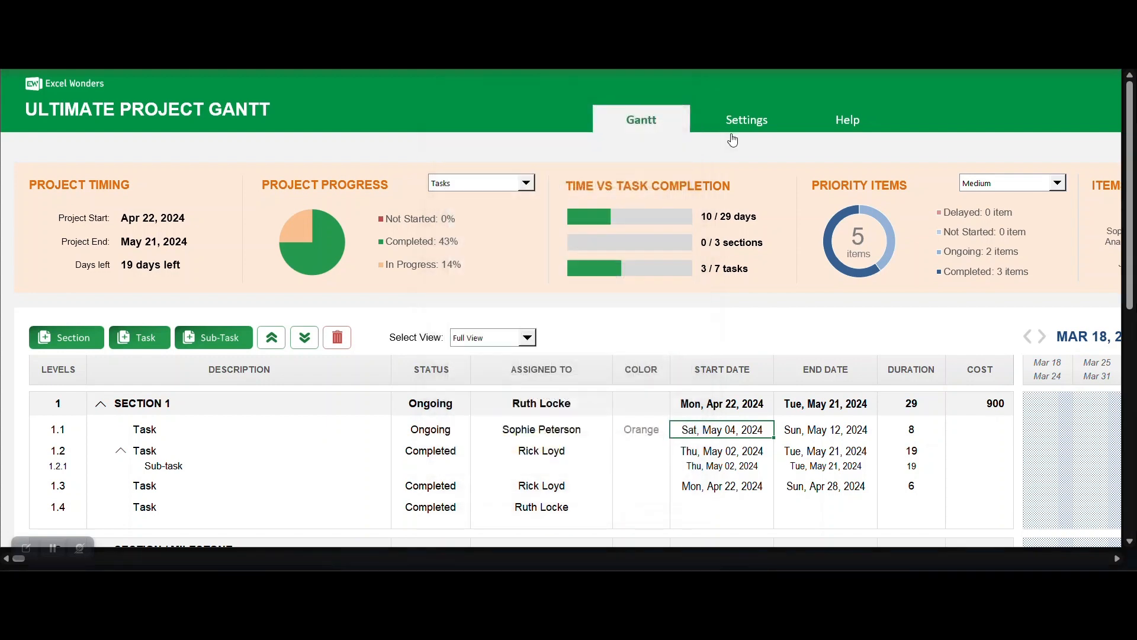
# Step: Restore the Calendar tab as the START DATE DatePicker default and review the duration, date and status settings
pyautogui.click(751, 131)
pyautogui.scroll(-12, 234, 355)
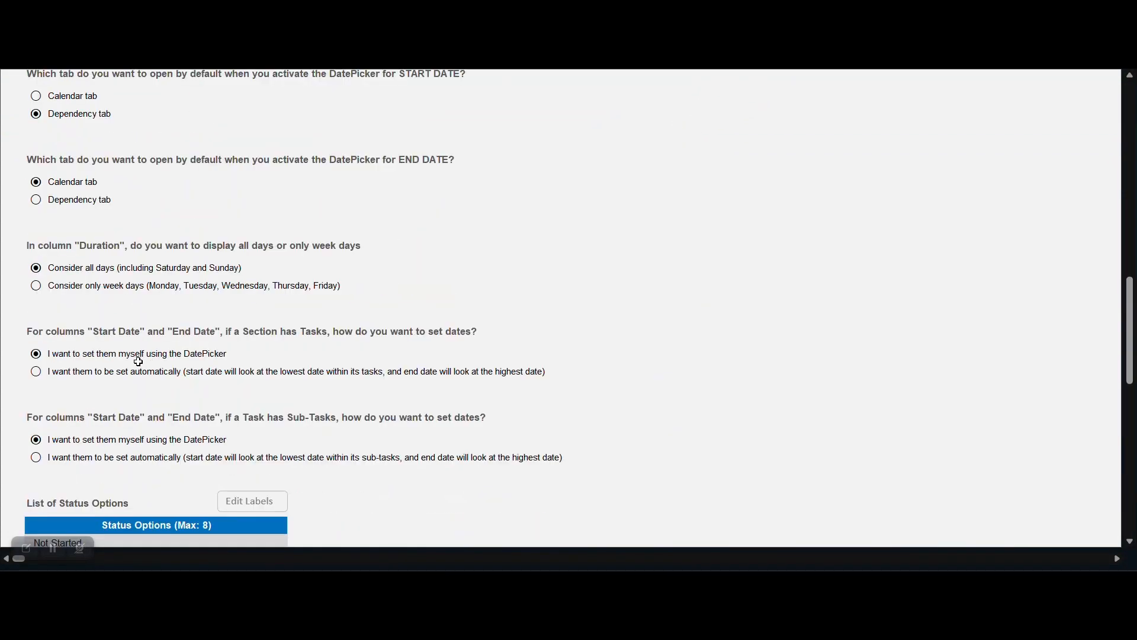
pyautogui.scroll(2, 140, 356)
pyautogui.click(35, 184)
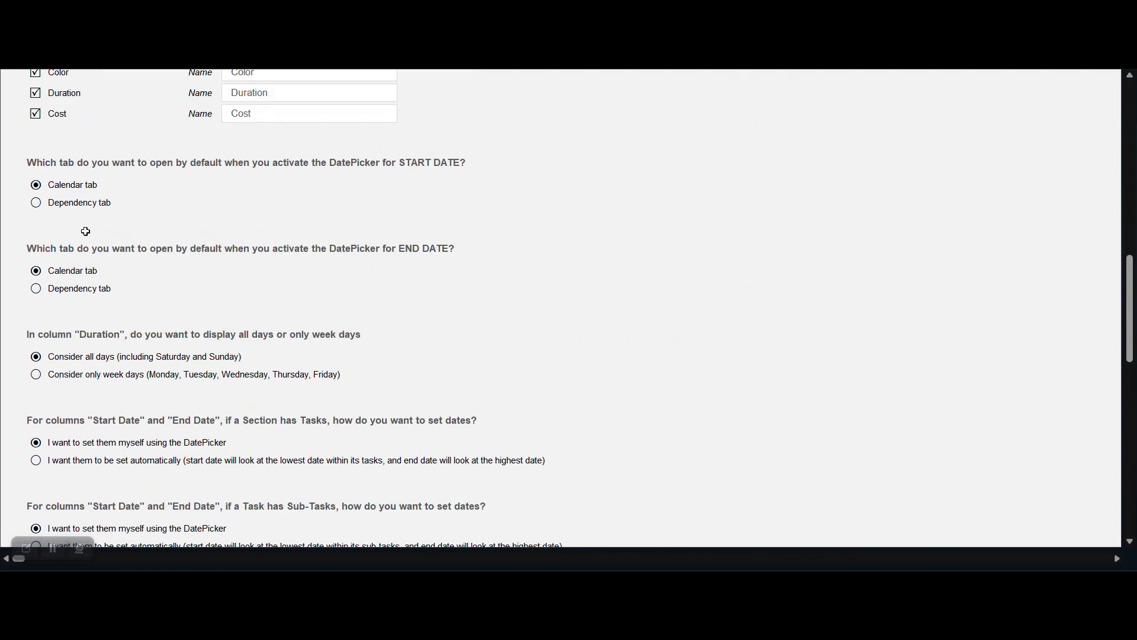
pyautogui.scroll(-3, 80, 298)
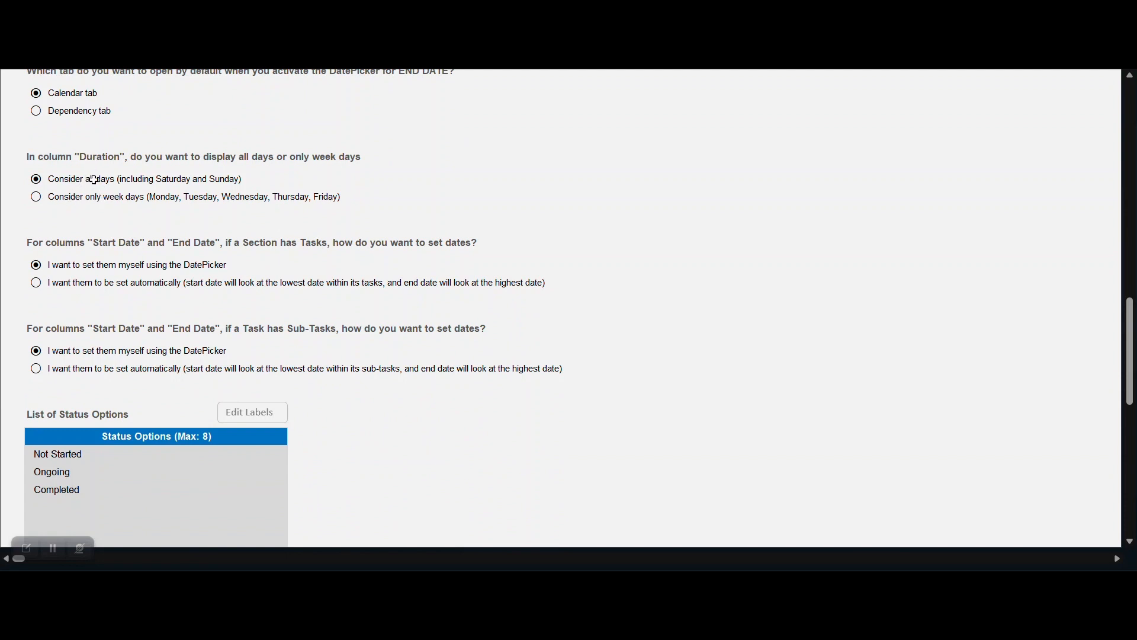
pyautogui.scroll(-2, 174, 196)
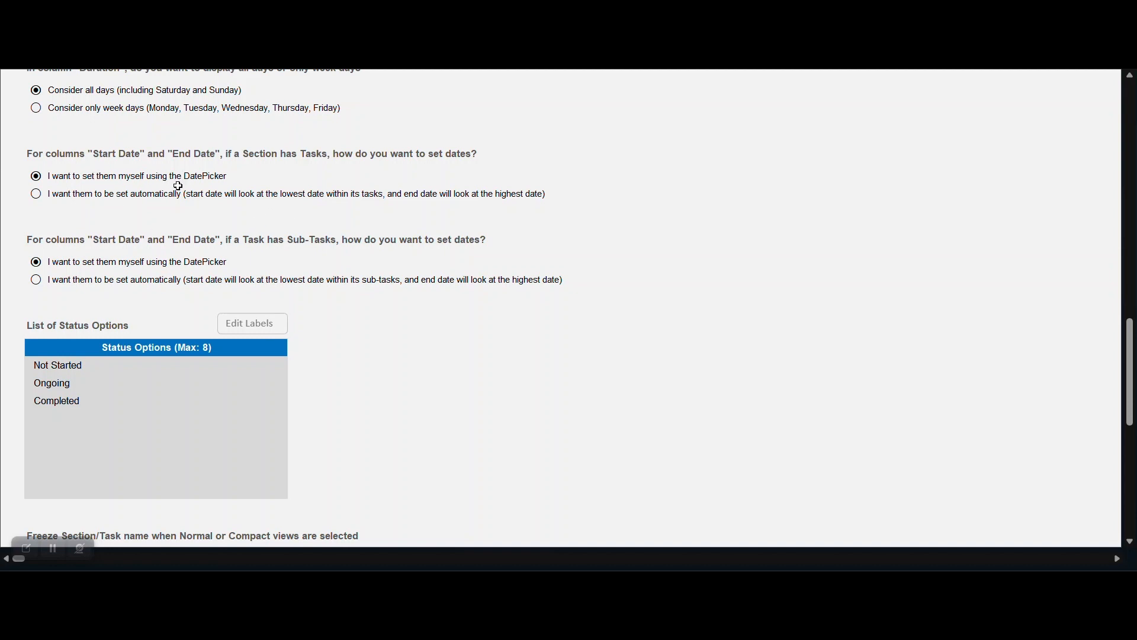
# Step: Add "TEST" as the Status 2 label under In Progress in the status options list and save the list
pyautogui.scroll(-2, 171, 177)
pyautogui.scroll(2, 142, 178)
pyautogui.scroll(-4, 90, 271)
pyautogui.scroll(1, 90, 270)
pyautogui.scroll(-1, 88, 269)
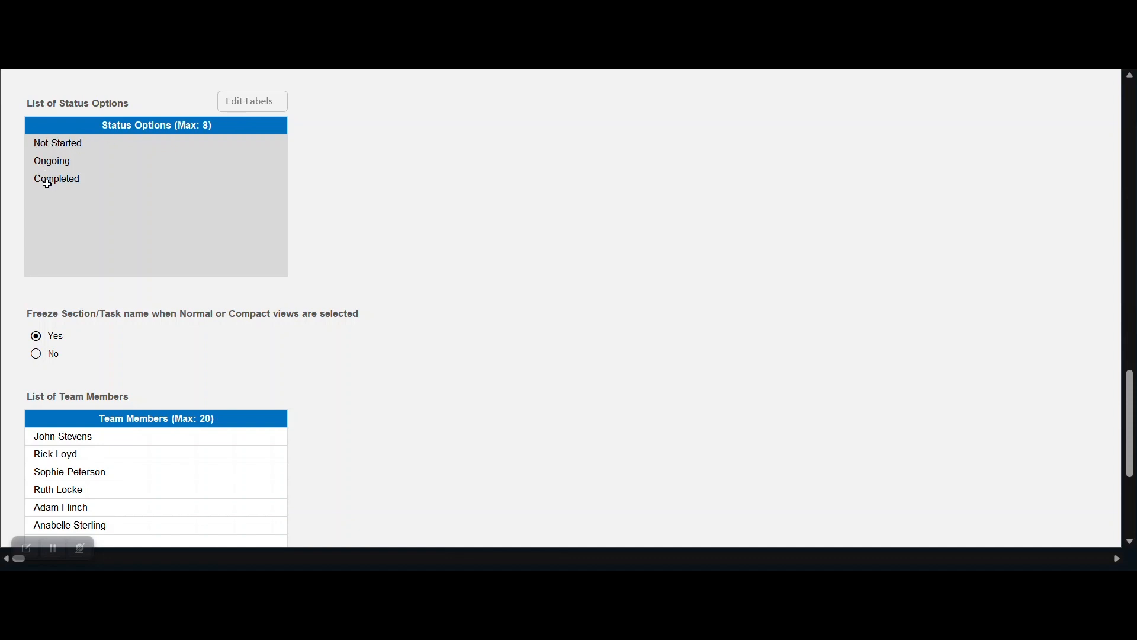
pyautogui.click(225, 107)
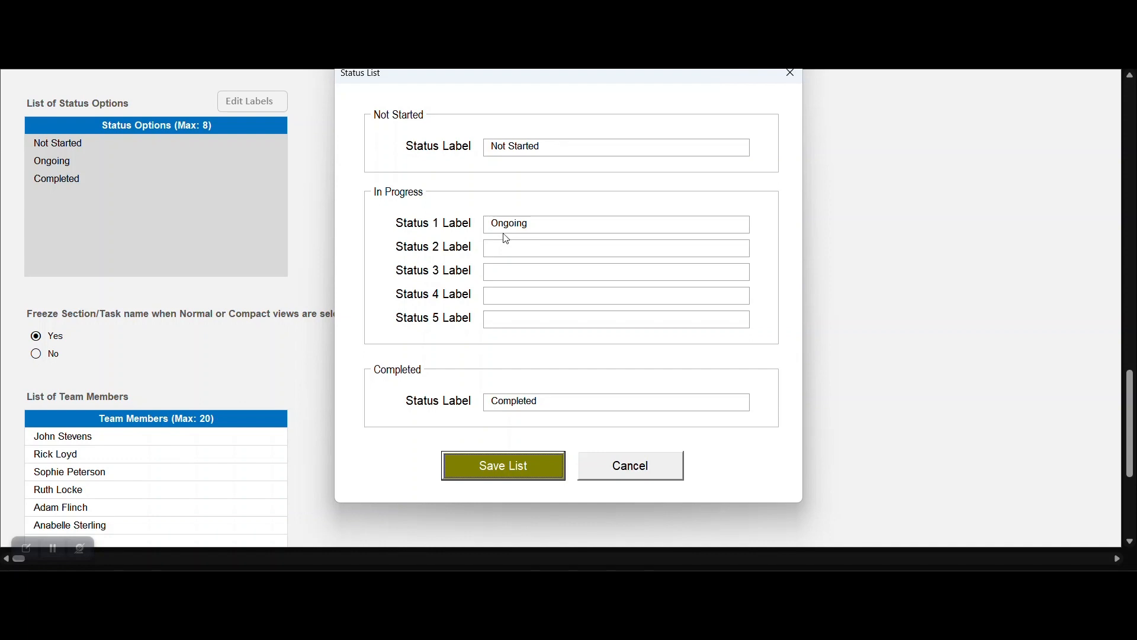
pyautogui.click(500, 249)
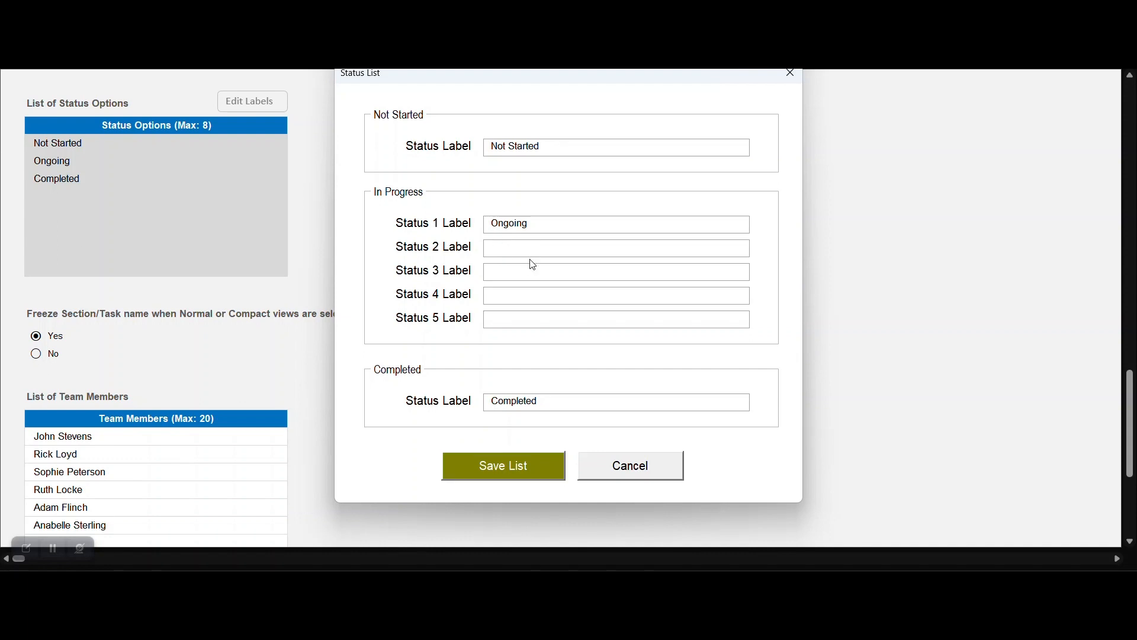
pyautogui.write('TEST')
pyautogui.click(489, 464)
pyautogui.click(594, 339)
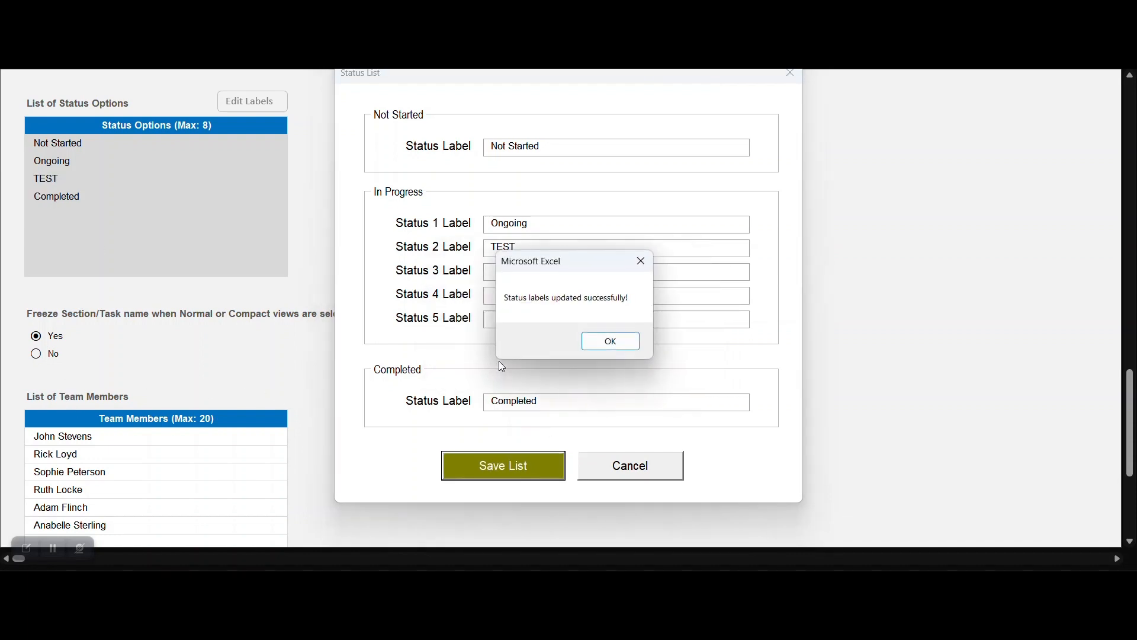
pyautogui.click(604, 339)
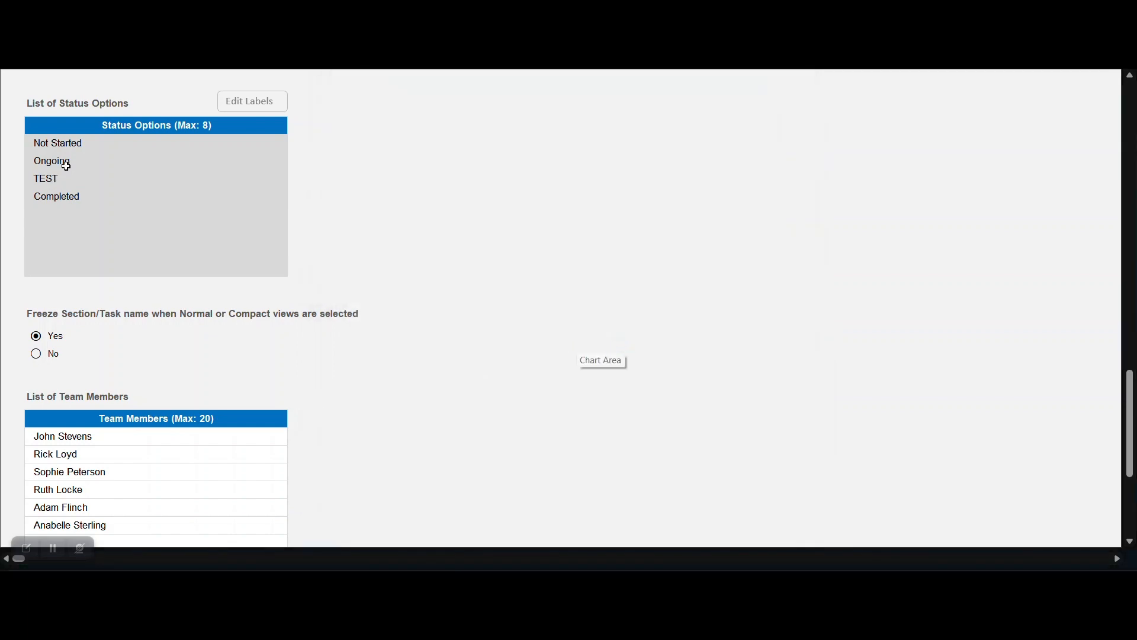
# Step: Check the status options offered for task 1.1 on the Gantt sheet
pyautogui.scroll(3, 462, 262)
pyautogui.scroll(15, 679, 155)
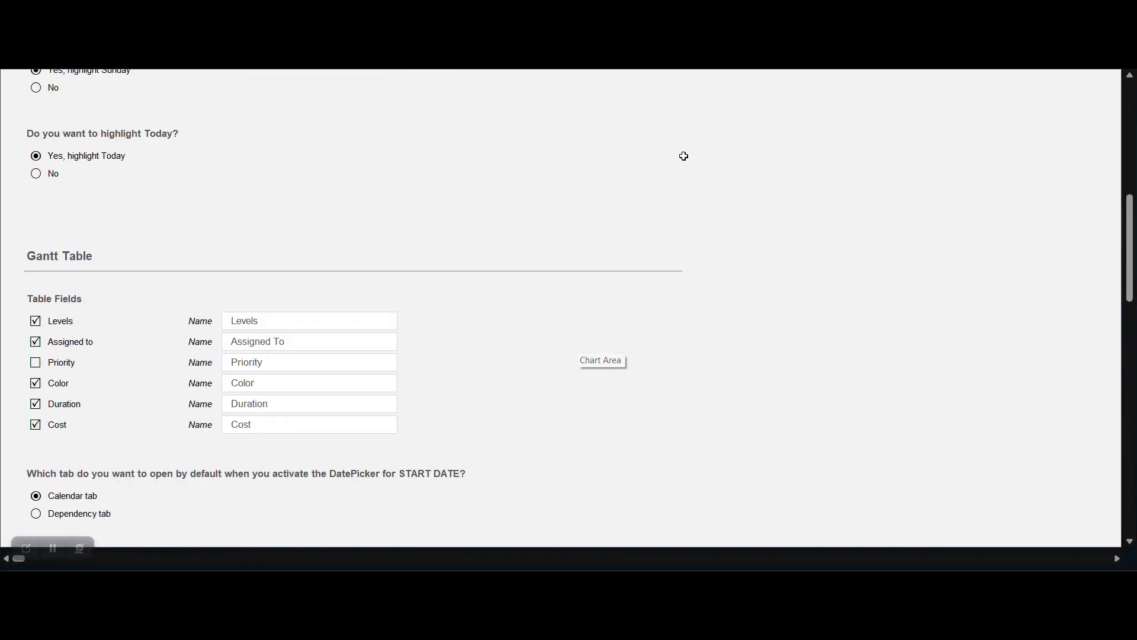
pyautogui.click(642, 119)
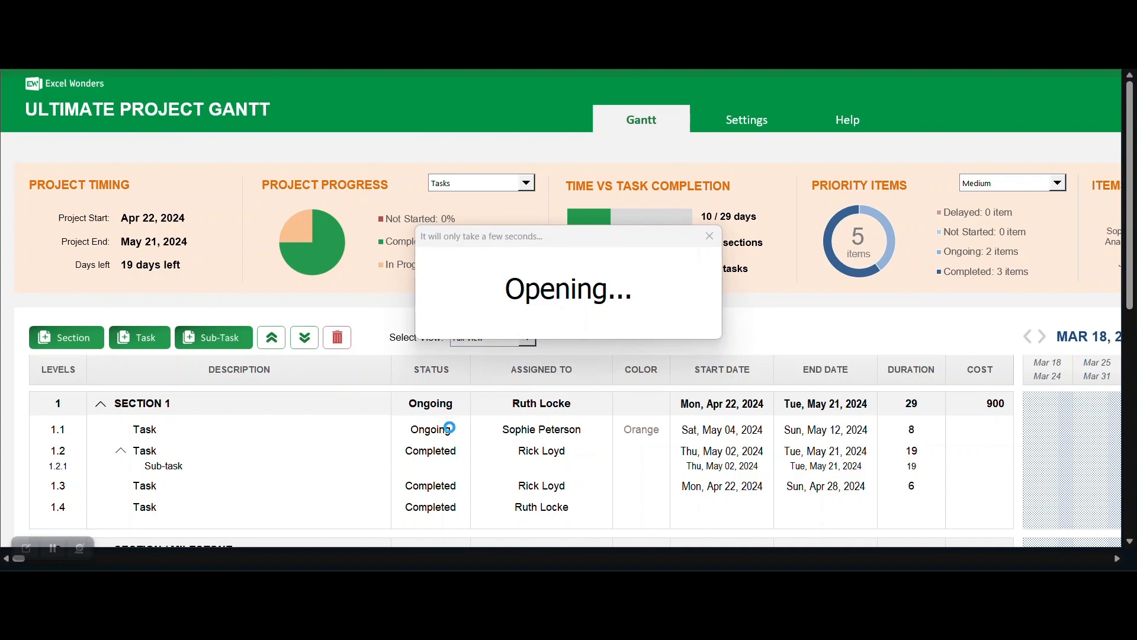
pyautogui.click(450, 427)
pyautogui.click(477, 430)
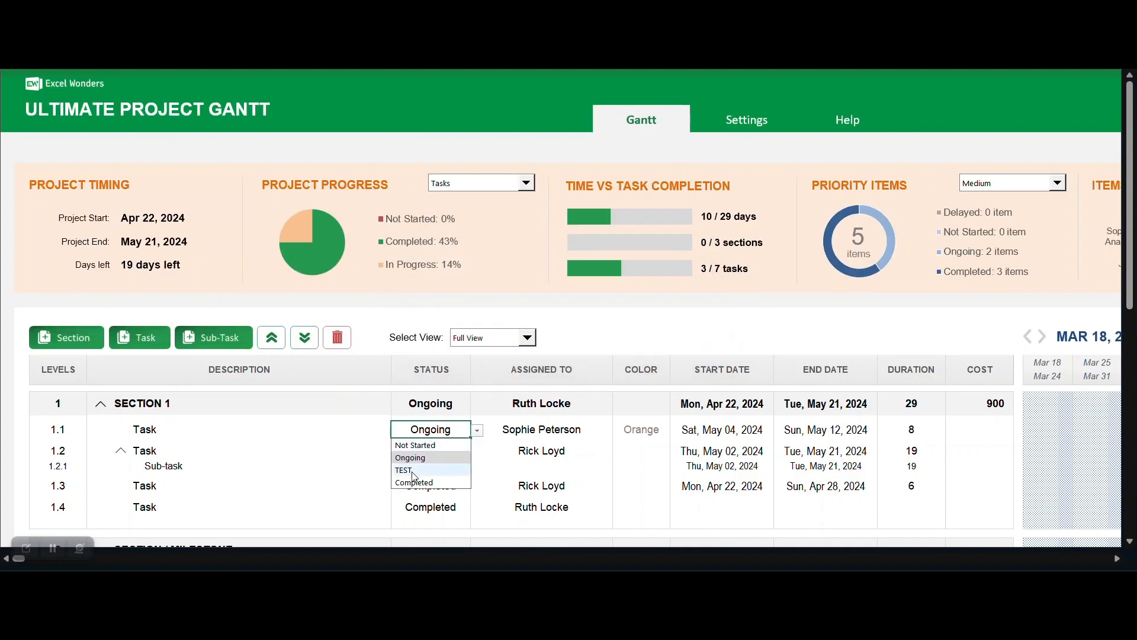
# Step: Review the Section/Task name freeze option, team members list and table fields on the Settings sheet
pyautogui.click(747, 120)
pyautogui.scroll(-5, 122, 396)
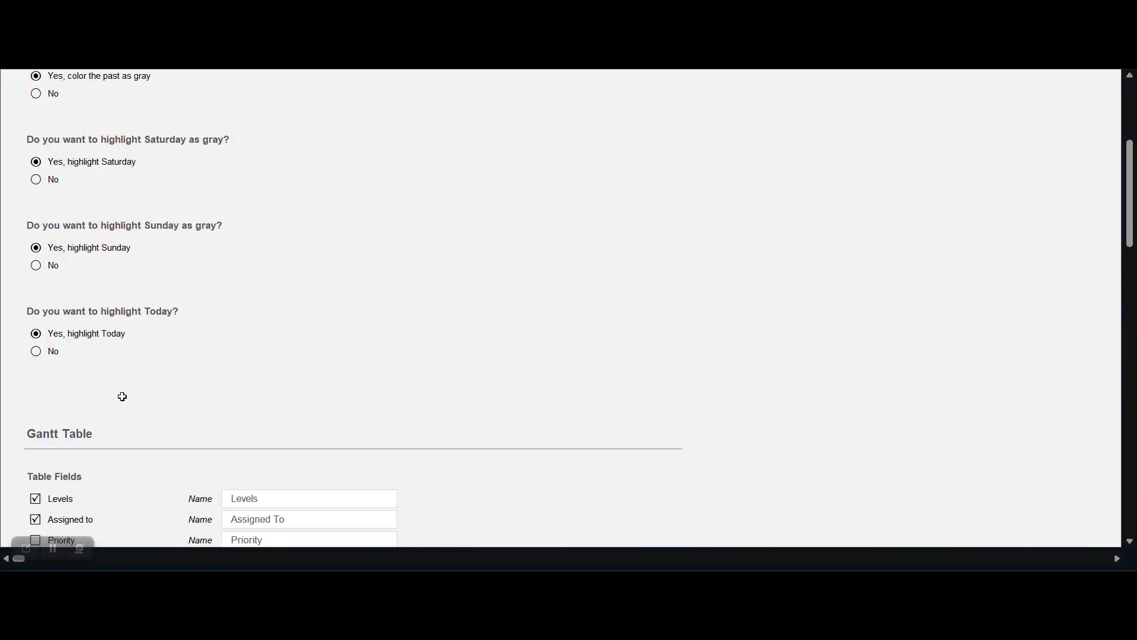
pyautogui.scroll(-10, 122, 397)
pyautogui.scroll(-3, 97, 355)
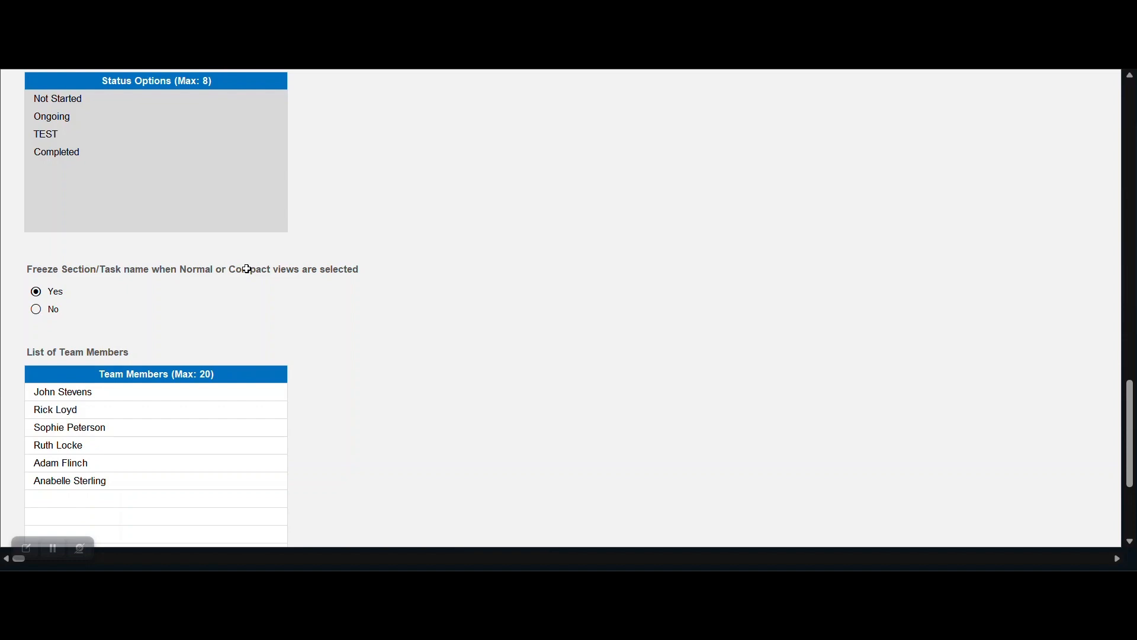
pyautogui.scroll(-5, 63, 352)
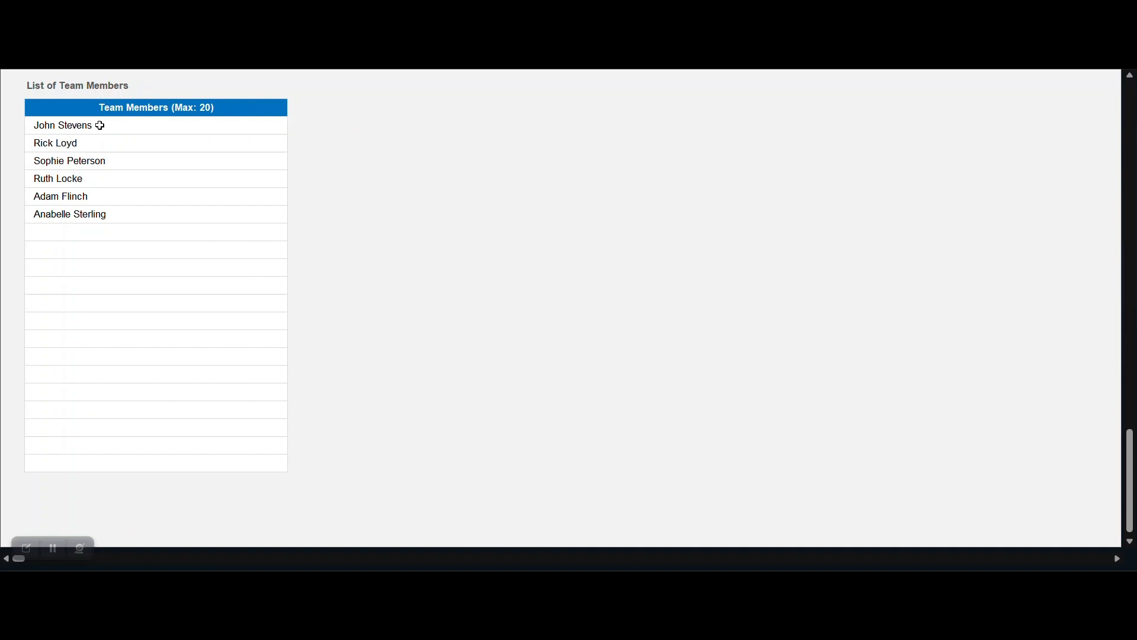
pyautogui.scroll(15, 115, 255)
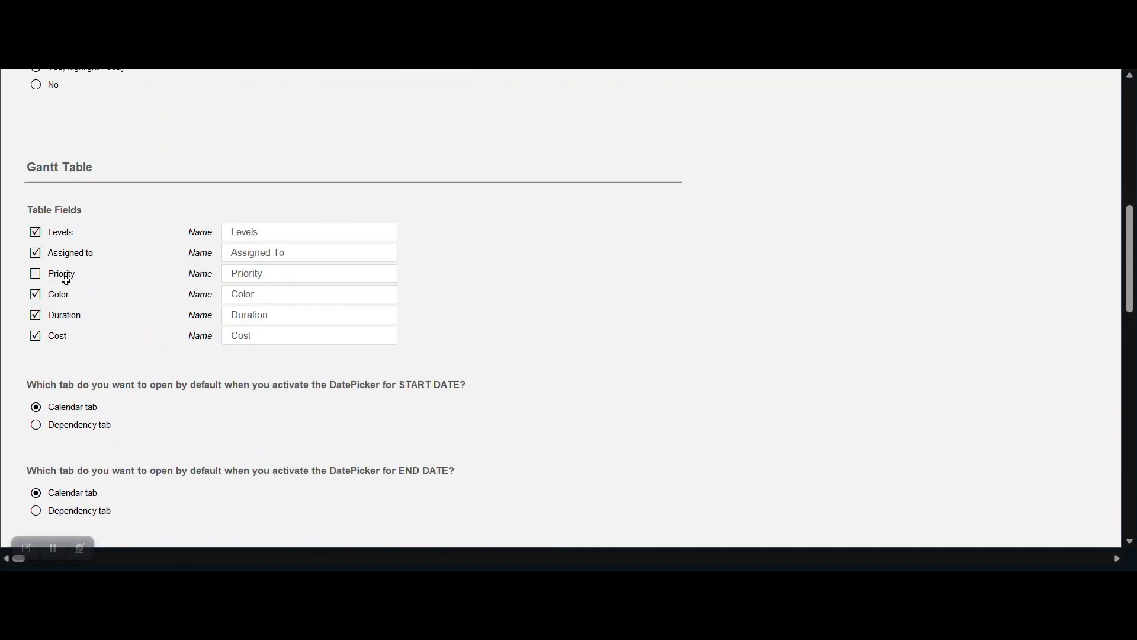
pyautogui.scroll(-15, 81, 319)
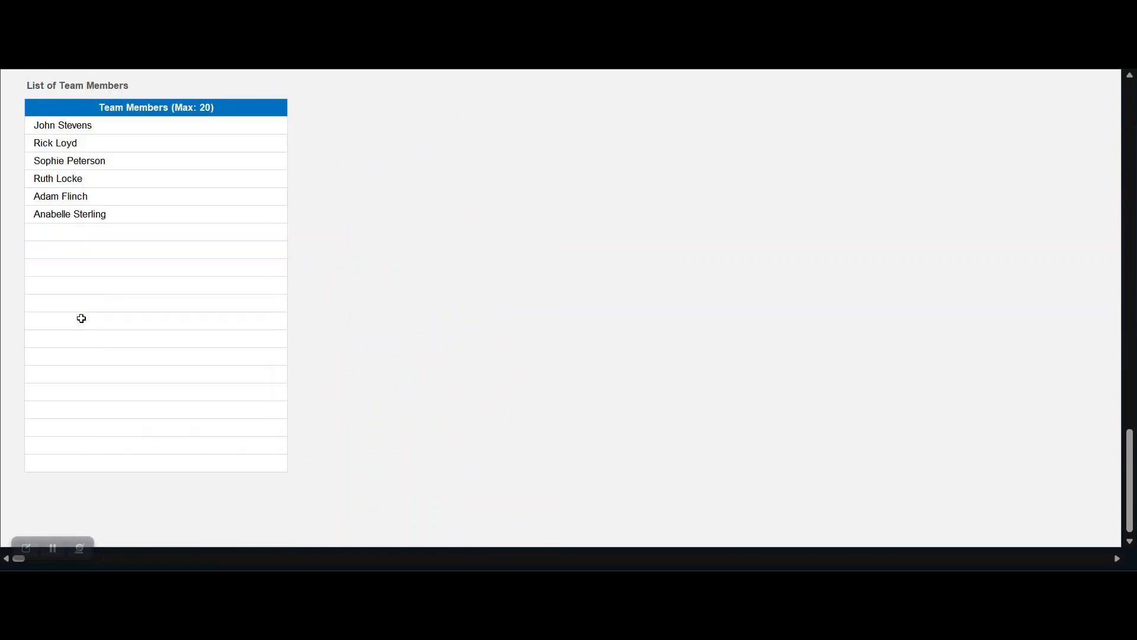
# Step: Add "TEST" as an entry in the first empty row of the Team Members list
pyautogui.scroll(1, 81, 318)
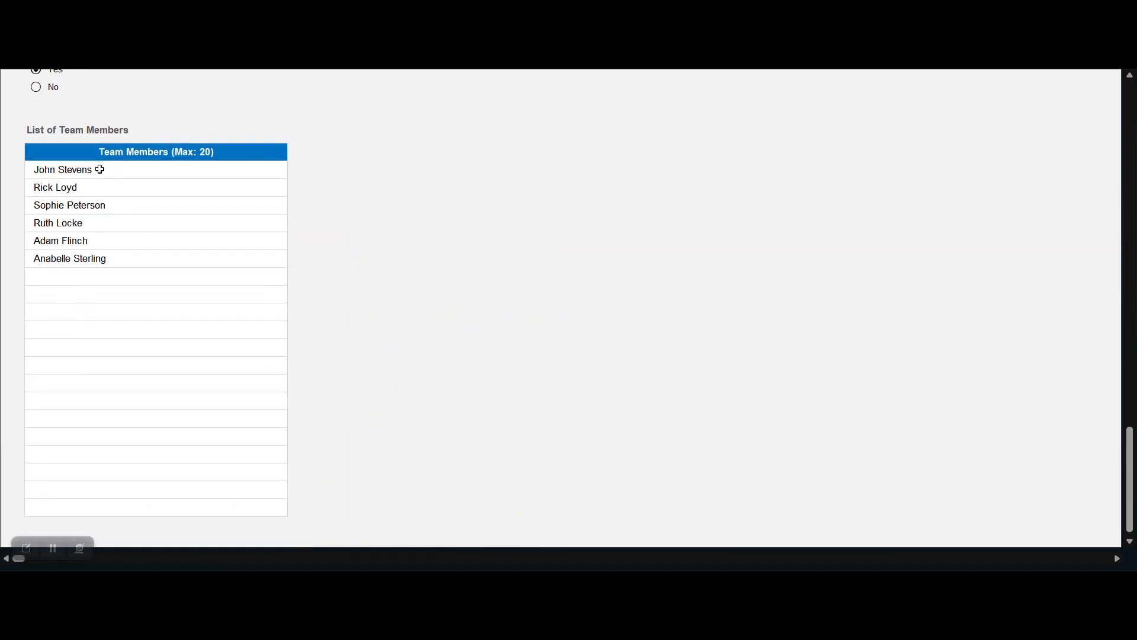
pyautogui.moveTo(100, 169); pyautogui.dragTo(109, 292)
pyautogui.click(140, 419)
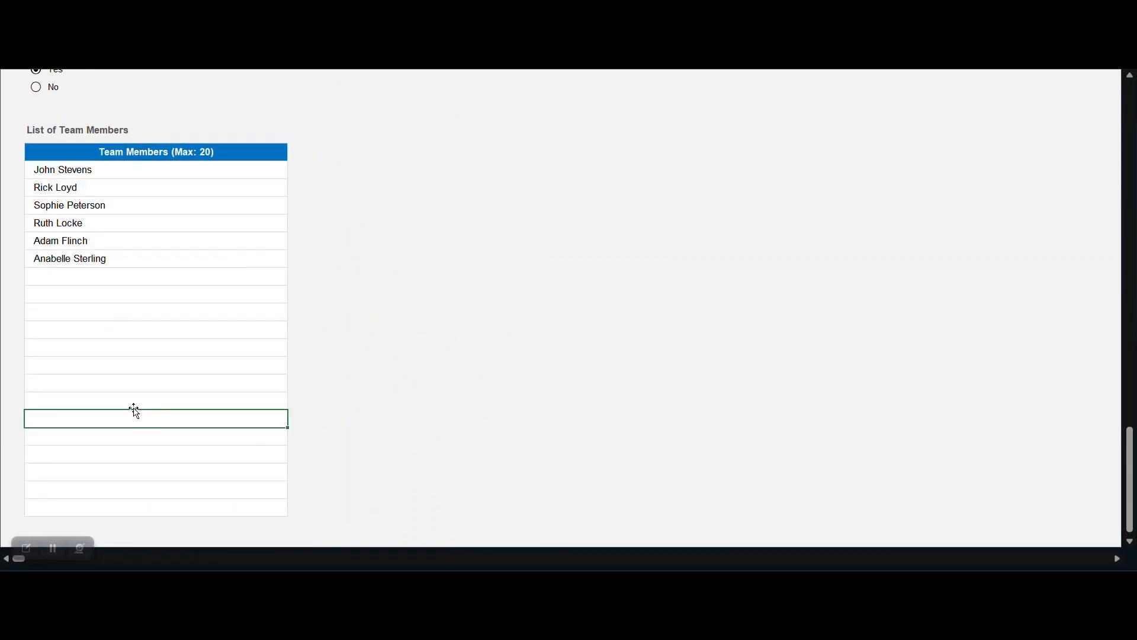
pyautogui.click(97, 278)
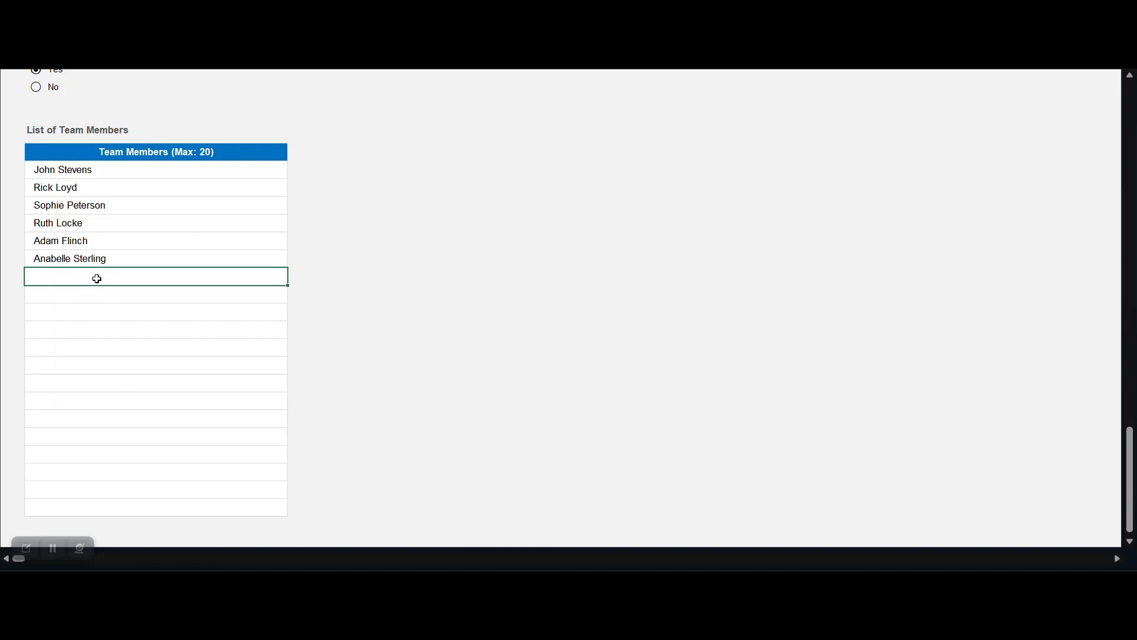
pyautogui.write('TEST')
pyautogui.press('Return')
# Step: Check the Assigned To options offered for task 1.1 on the Gantt sheet without changing the assignee
pyautogui.scroll(20, 411, 203)
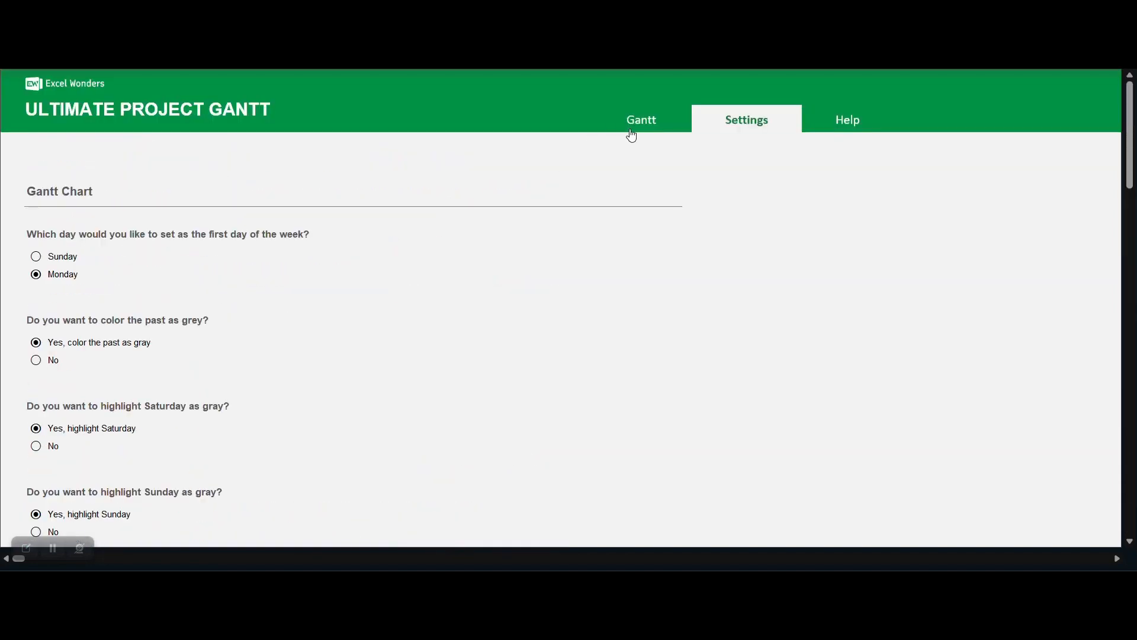
pyautogui.click(631, 131)
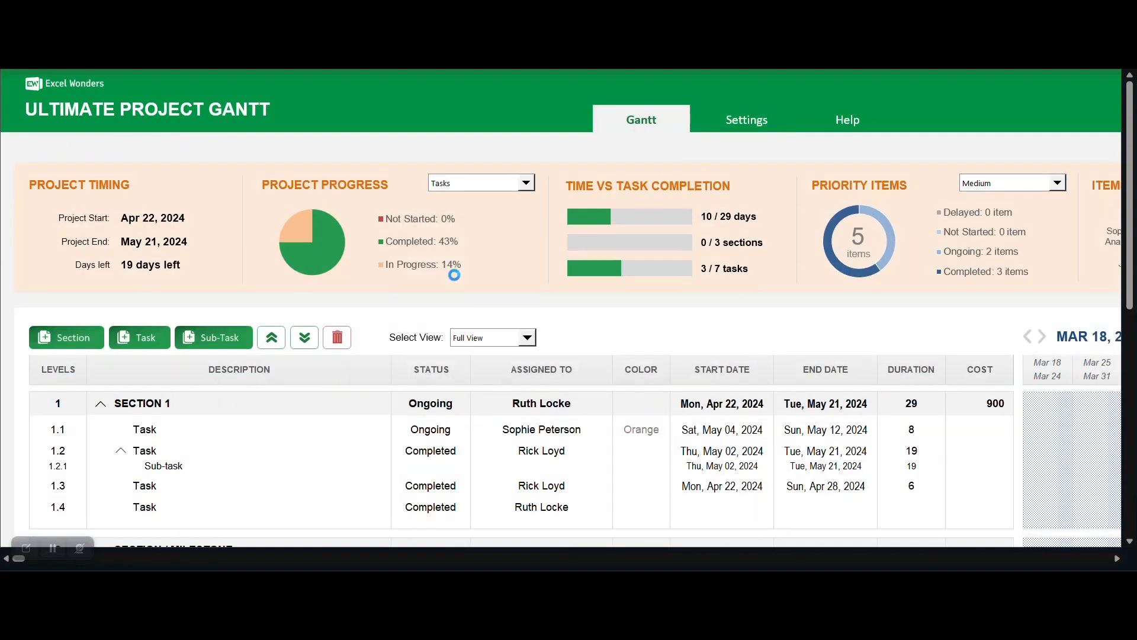
pyautogui.click(578, 431)
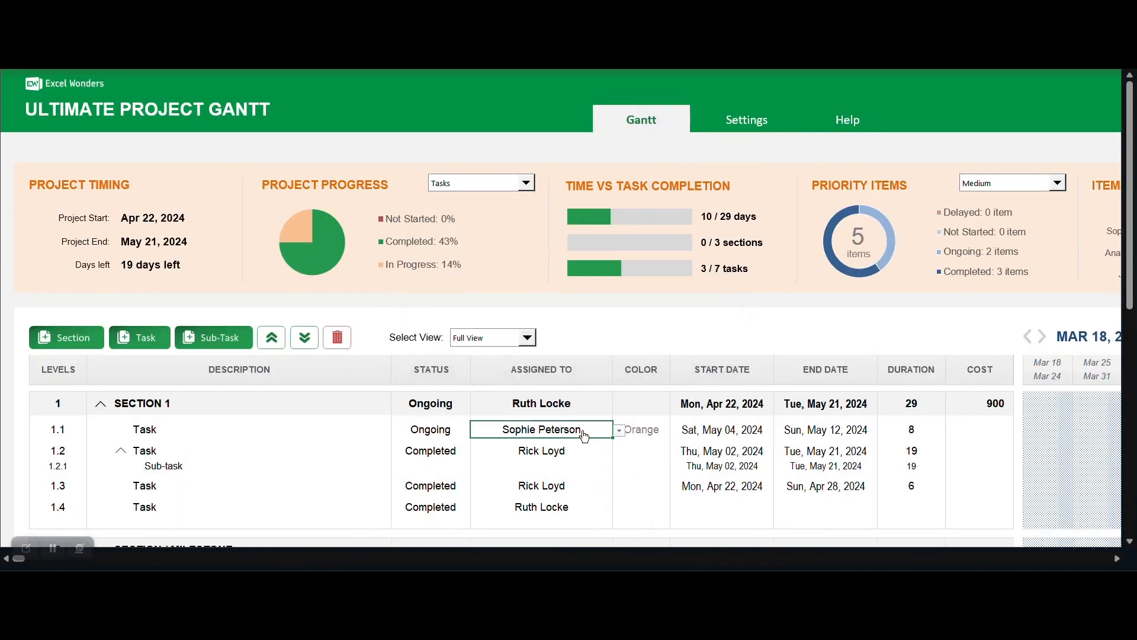
pyautogui.click(618, 431)
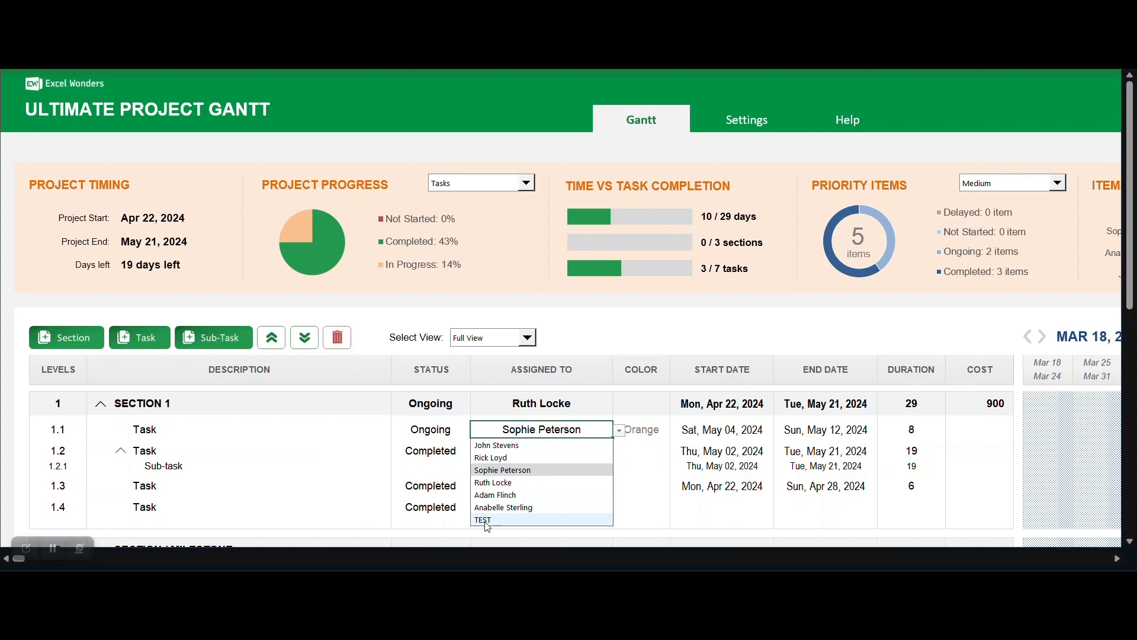
pyautogui.click(721, 450)
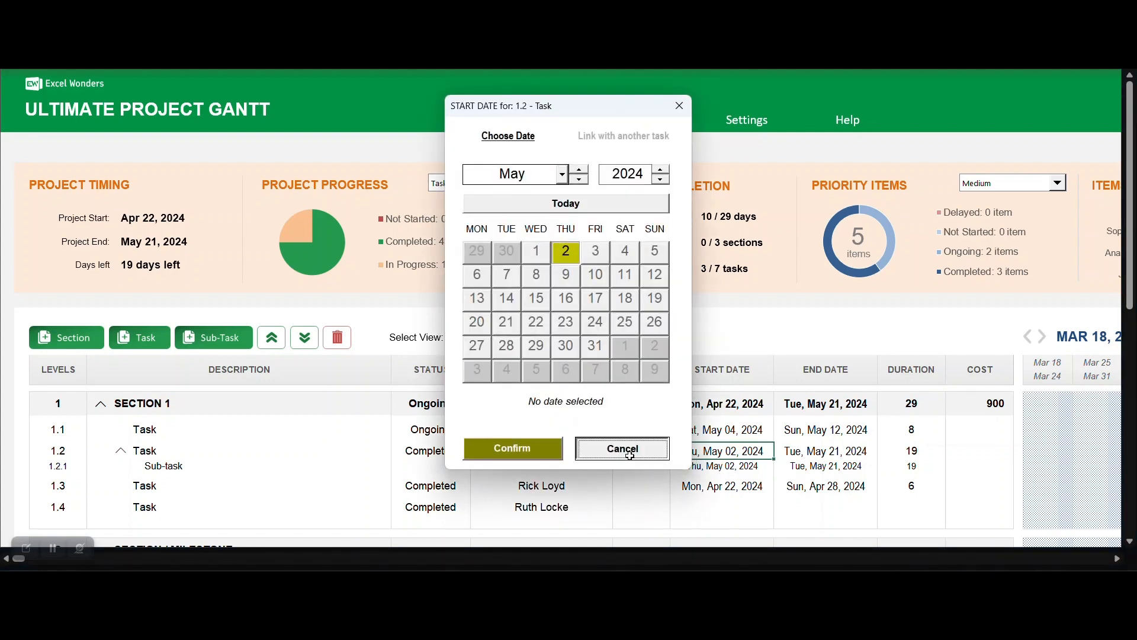